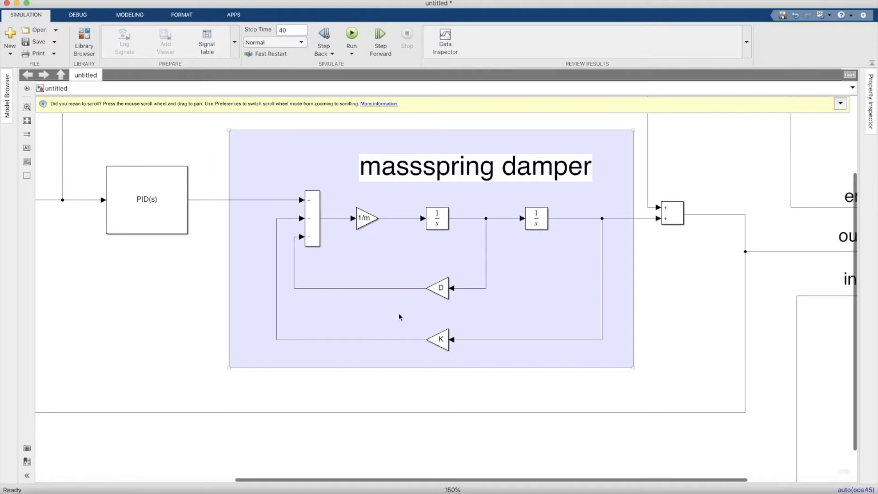
# Examine the closed-loop model from the step input and PID controller through the mass-spring-damper plant to the scope.
pyautogui.scroll(-5, 464, 268)
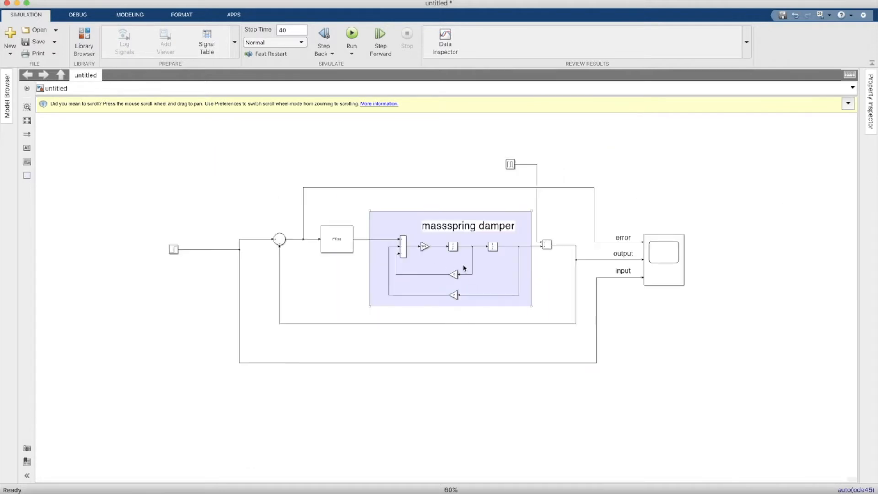
pyautogui.scroll(-1, 411, 230)
pyautogui.scroll(1, 398, 230)
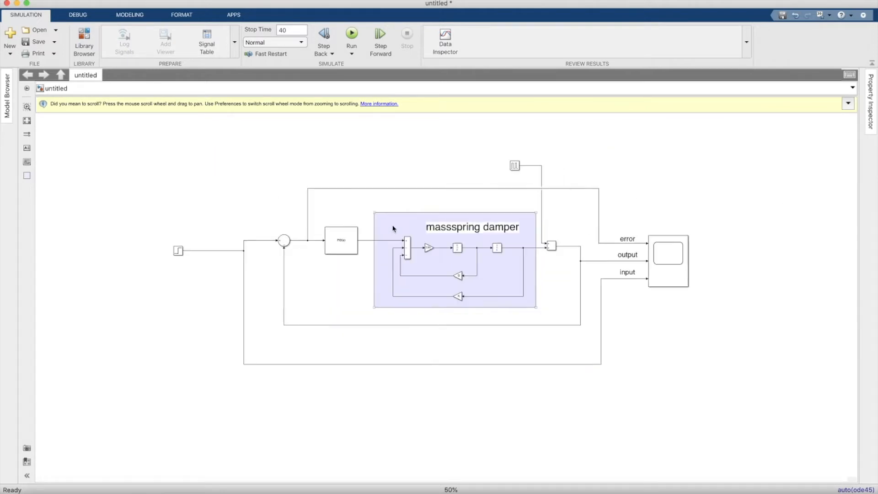
pyautogui.scroll(3, 392, 230)
pyautogui.scroll(-1, 360, 230)
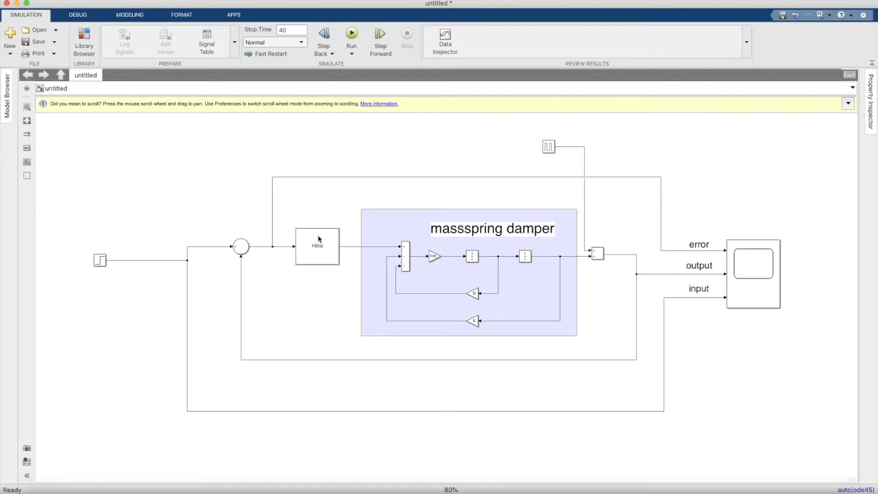
pyautogui.moveTo(222, 227); pyautogui.dragTo(254, 270)
pyautogui.moveTo(78, 239); pyautogui.dragTo(132, 181)
pyautogui.click(125, 170)
pyautogui.click(160, 178)
pyautogui.click(122, 192)
pyautogui.press('Delete')
pyautogui.scroll(-3, 579, 149)
pyautogui.scroll(3, 692, 233)
pyautogui.scroll(-2, 643, 201)
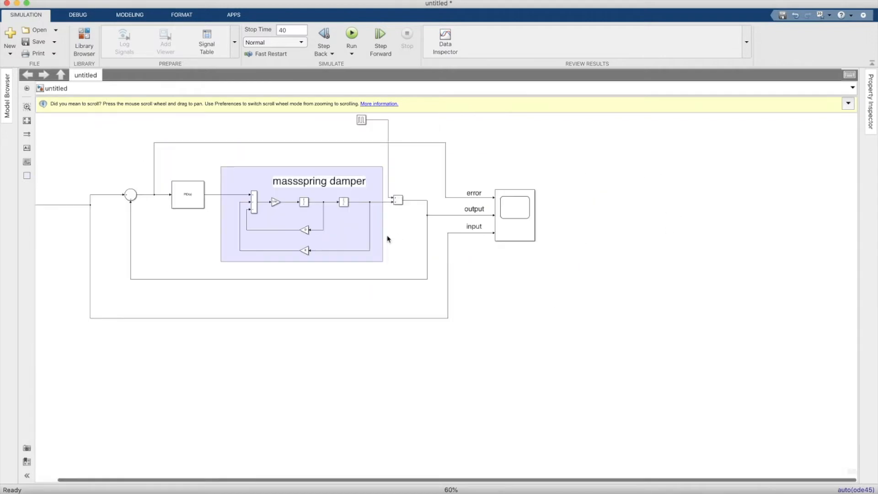
# Examine the Pulse Generator disturbance added to the plant output and the error and output signals feeding the scope.
pyautogui.scroll(2, 351, 124)
pyautogui.moveTo(359, 144); pyautogui.dragTo(402, 183)
pyautogui.click(401, 182)
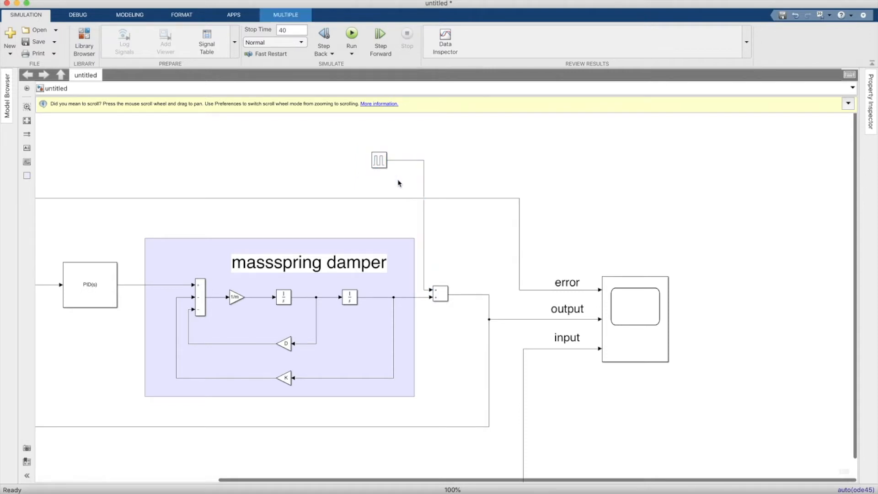
pyautogui.click(380, 164)
pyautogui.scroll(-3, 518, 158)
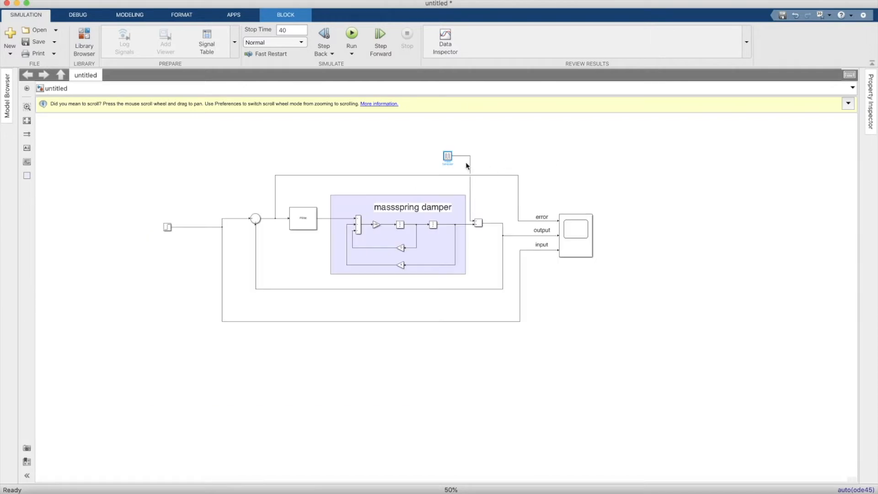
pyautogui.scroll(1, 468, 165)
pyautogui.scroll(3, 467, 161)
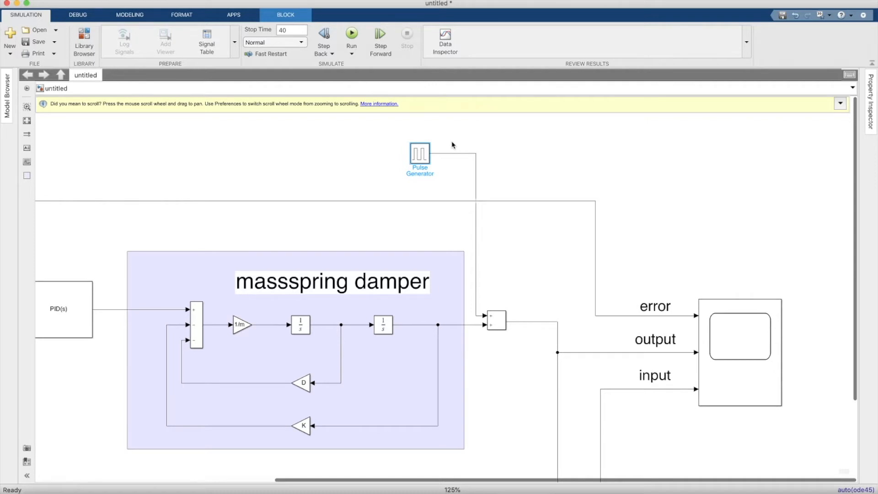
pyautogui.scroll(-5, 481, 164)
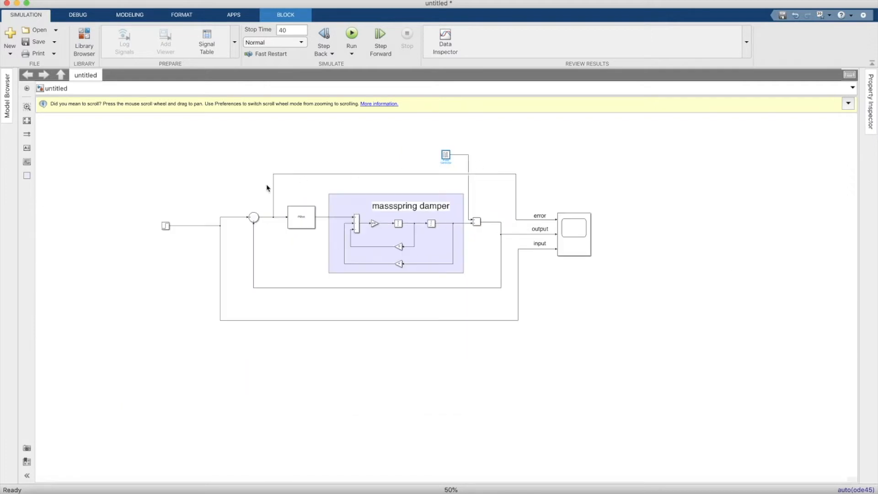
pyautogui.scroll(2, 559, 150)
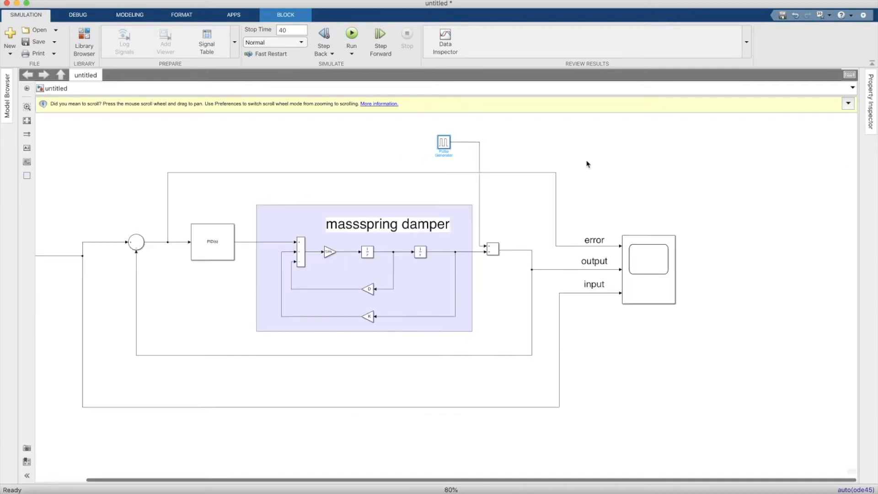
pyautogui.scroll(-2, 258, 222)
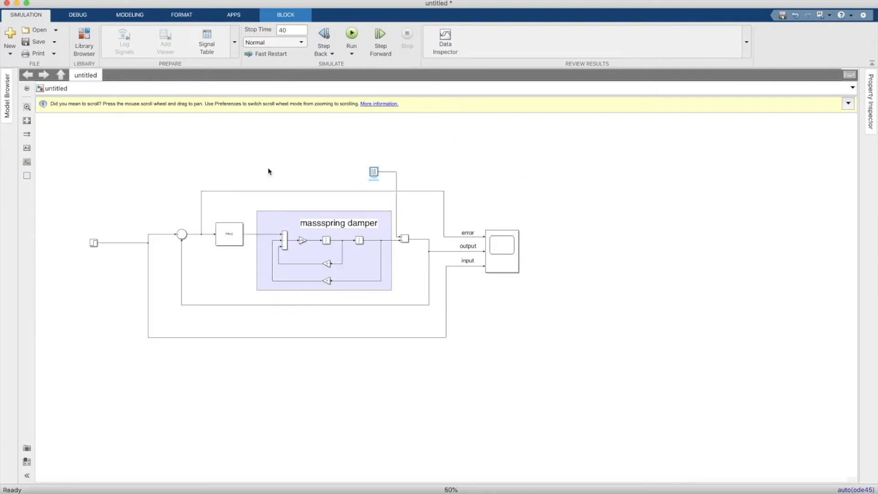
# Run the simulation and inspect the error, output and input traces in the scope.
pyautogui.click(352, 36)
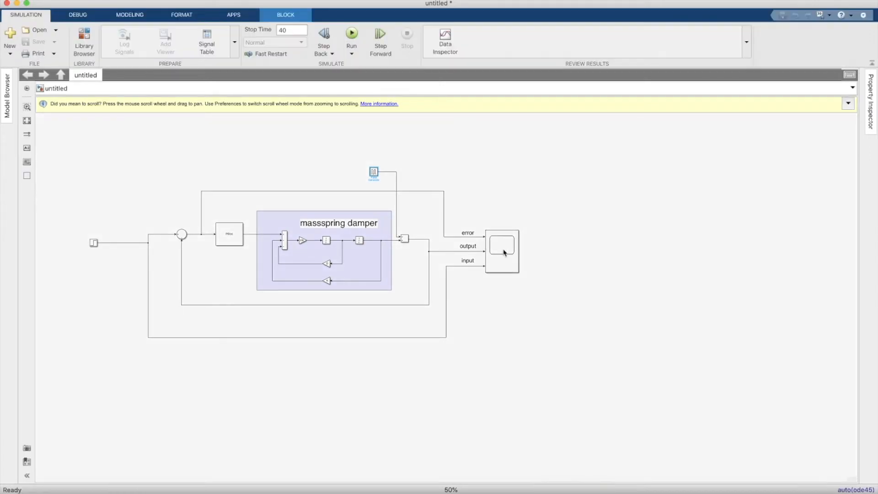
pyautogui.scroll(5, 84, 248)
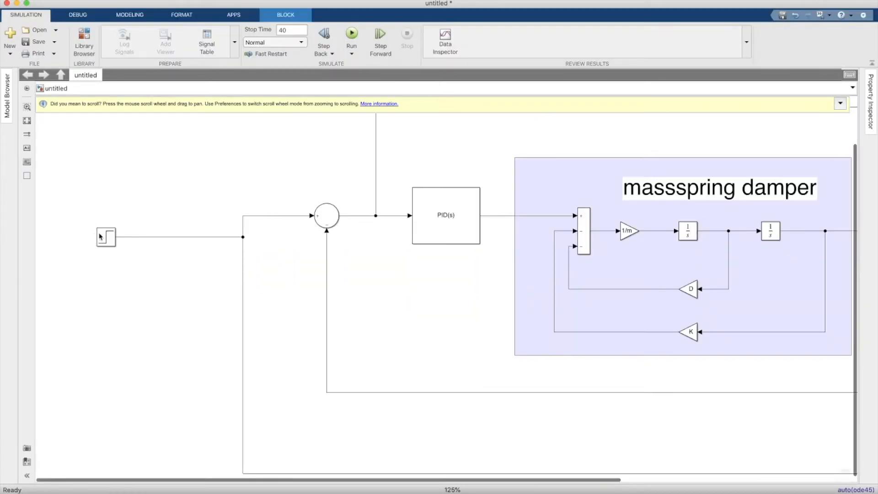
pyautogui.scroll(-4, 125, 229)
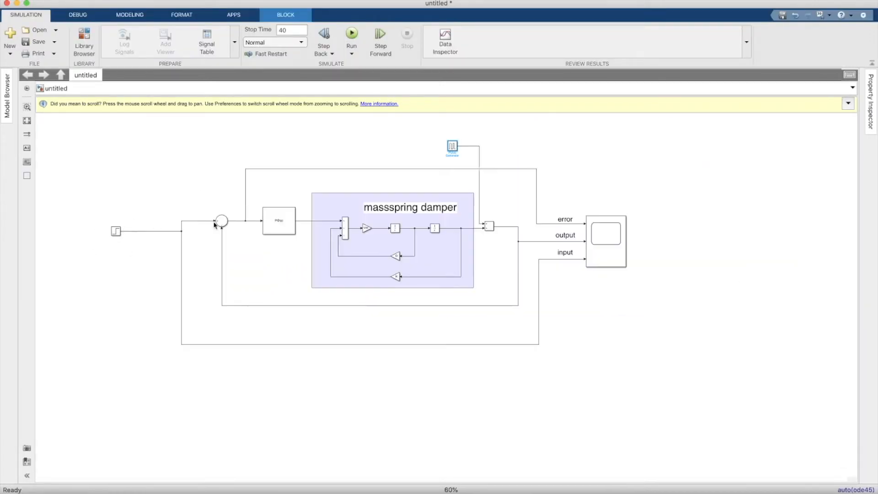
pyautogui.doubleClick(598, 233)
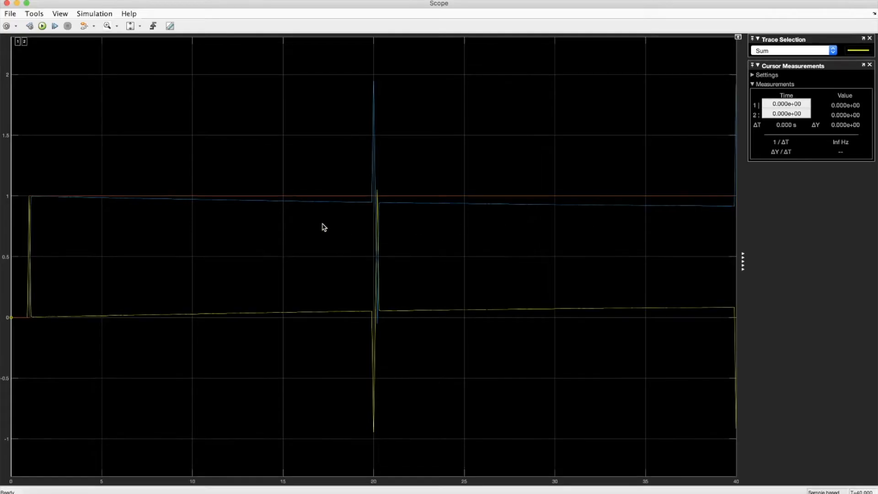
pyautogui.click(7, 3)
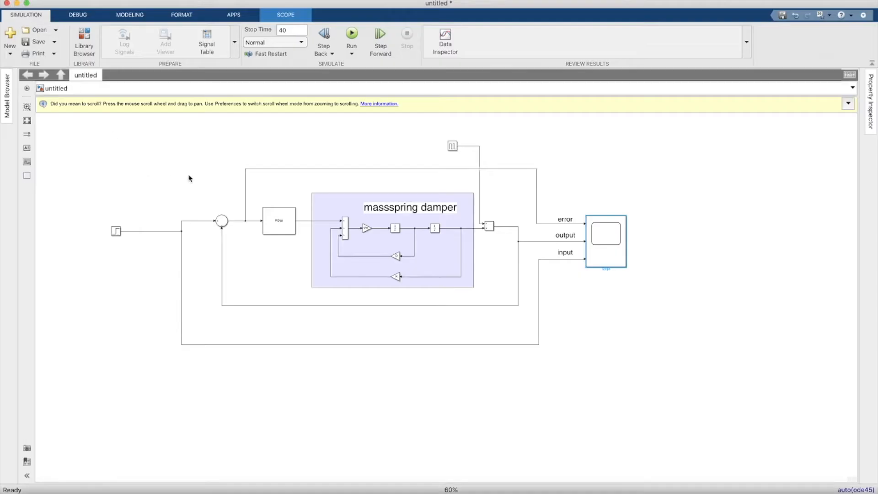
# Set the PID Controller block's derivative gain to 0 and apply the change.
pyautogui.scroll(3, 290, 219)
pyautogui.click(257, 226)
pyautogui.doubleClick(252, 239)
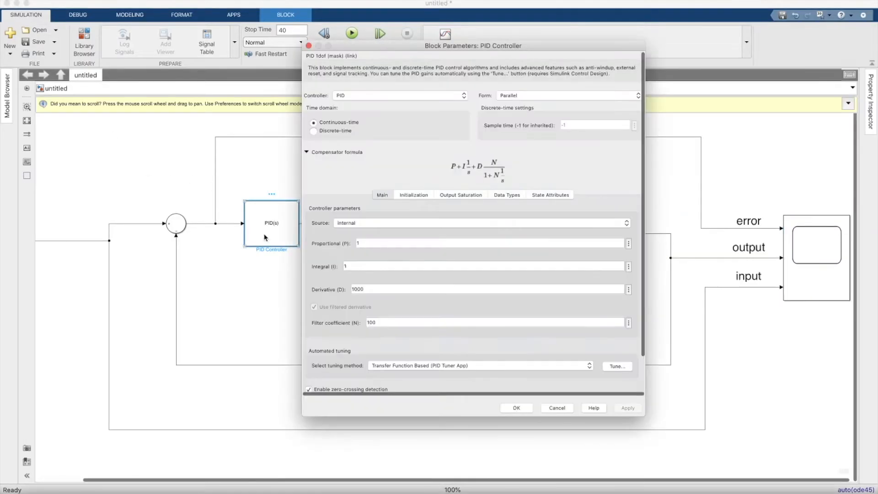
pyautogui.doubleClick(397, 272)
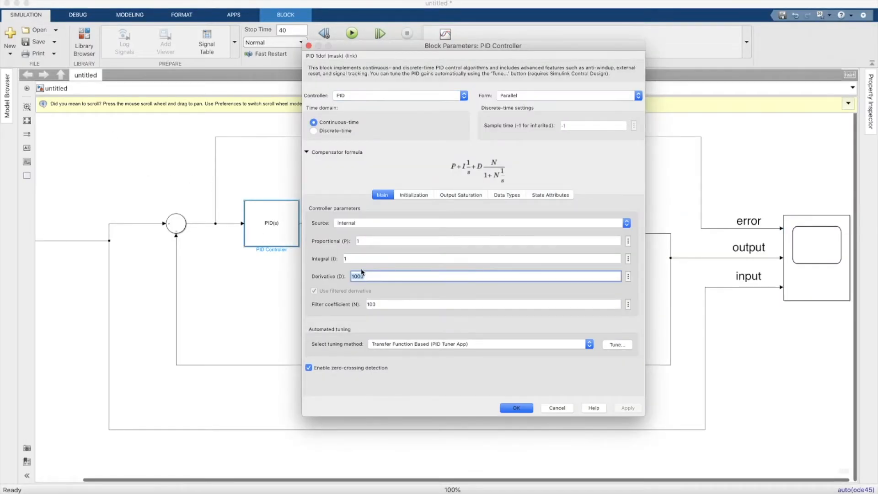
pyautogui.press('BackSpace')
pyautogui.click(410, 288)
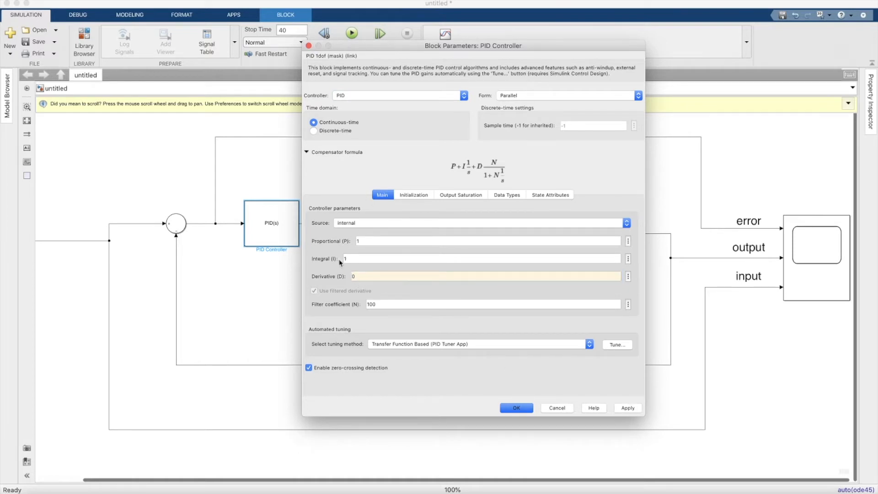
pyautogui.click(516, 407)
# Rerun the simulation with the changed PID gain and inspect the step response in the scope.
pyautogui.scroll(-4, 198, 268)
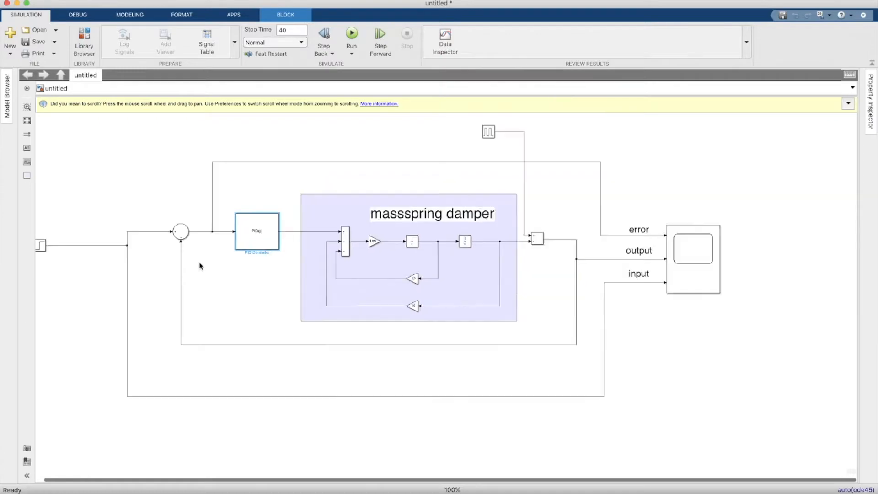
pyautogui.scroll(2, 339, 275)
pyautogui.doubleClick(494, 252)
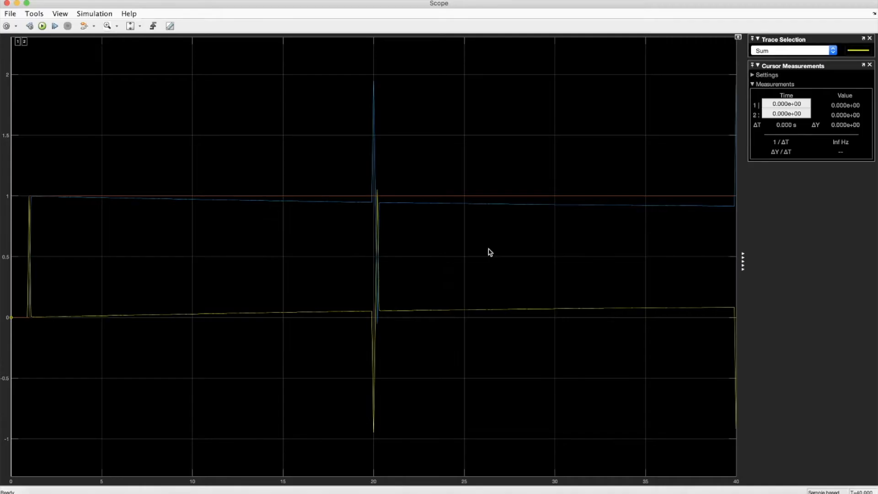
pyautogui.click(6, 3)
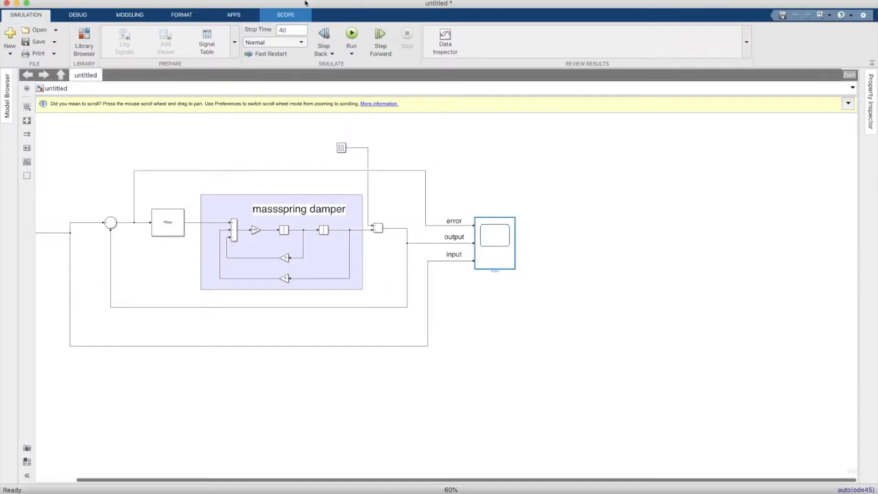
pyautogui.click(350, 44)
pyautogui.click(351, 35)
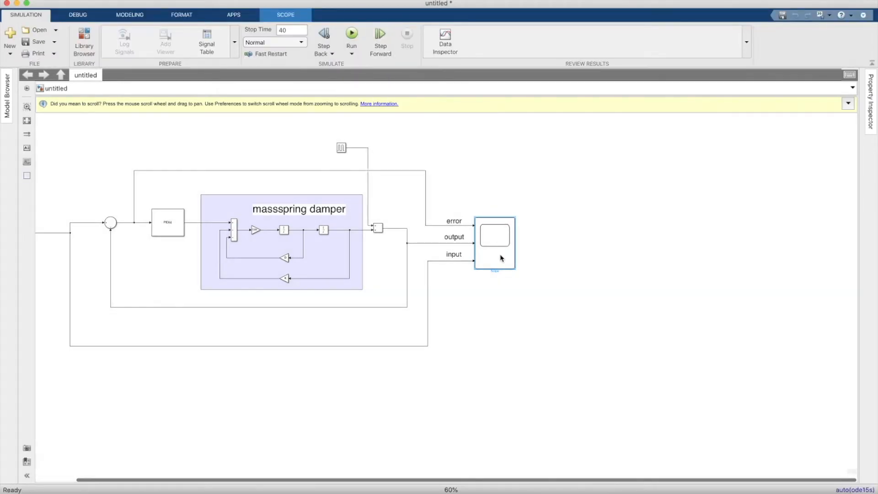
pyautogui.doubleClick(500, 257)
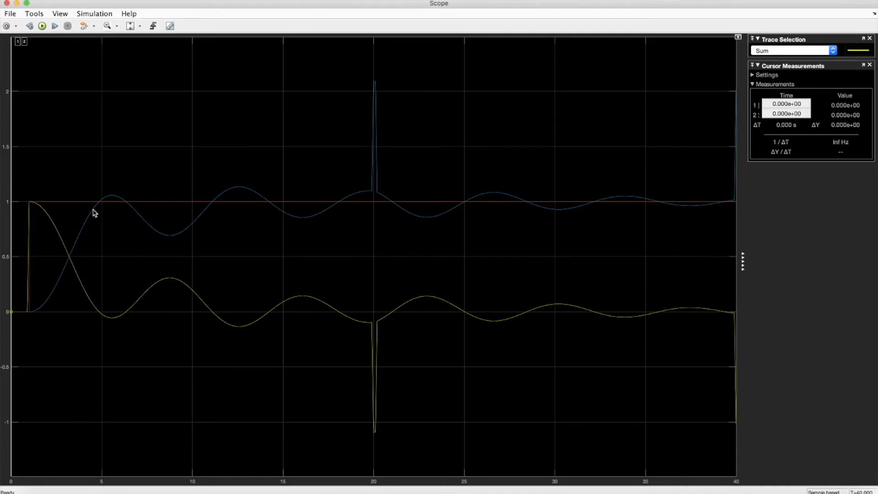
pyautogui.click(7, 4)
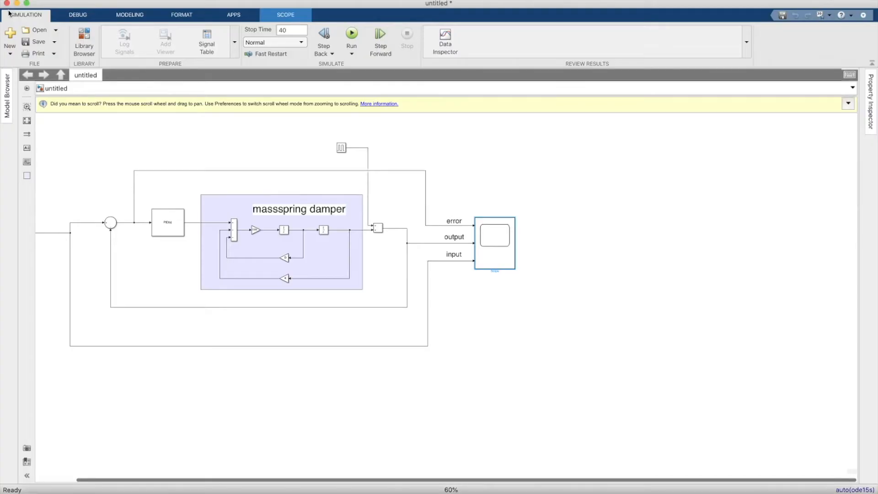
# Delete the Step source block from the start of the input line.
pyautogui.scroll(-5, 447, 180)
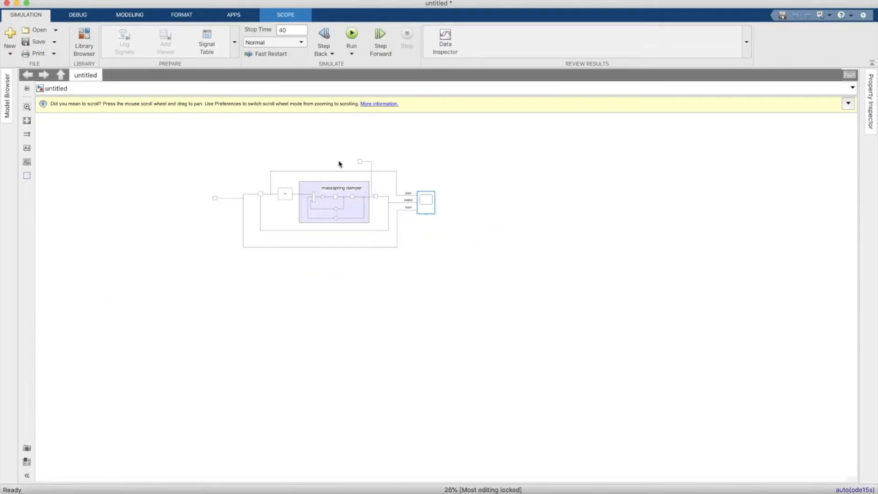
pyautogui.scroll(3, 256, 192)
pyautogui.scroll(4, 183, 208)
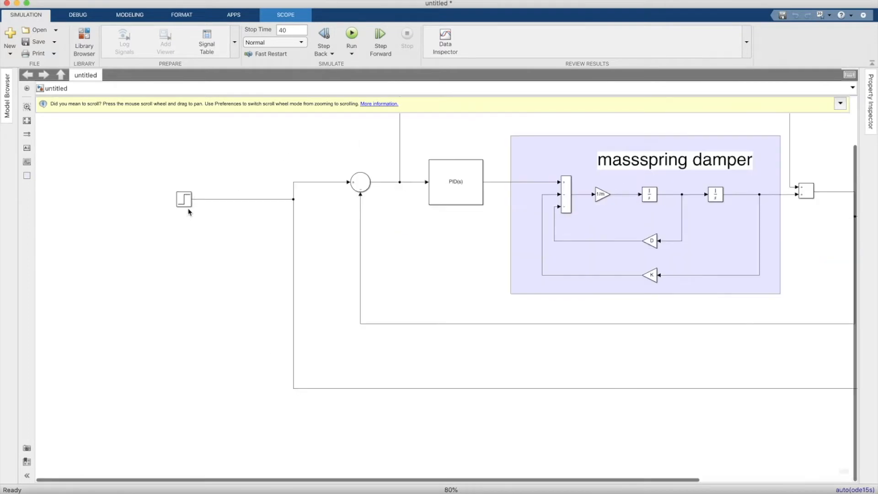
pyautogui.scroll(-5, 182, 207)
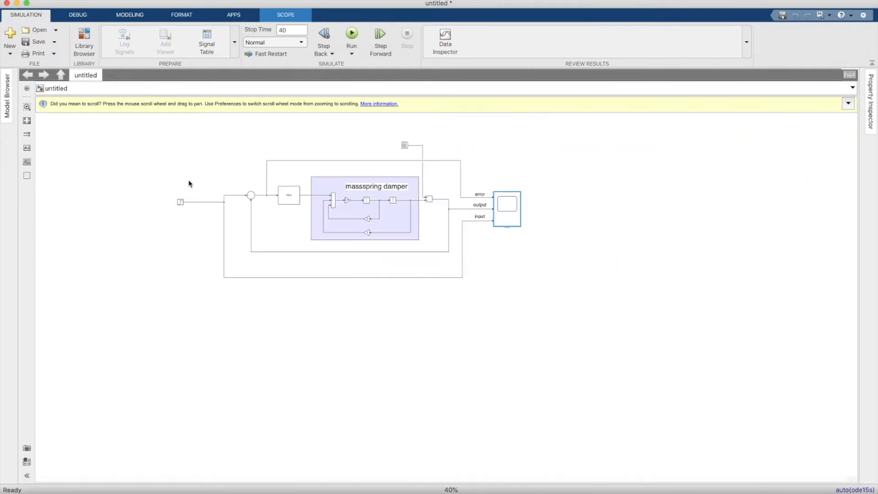
pyautogui.scroll(2, 186, 208)
pyautogui.click(175, 214)
pyautogui.scroll(3, 177, 213)
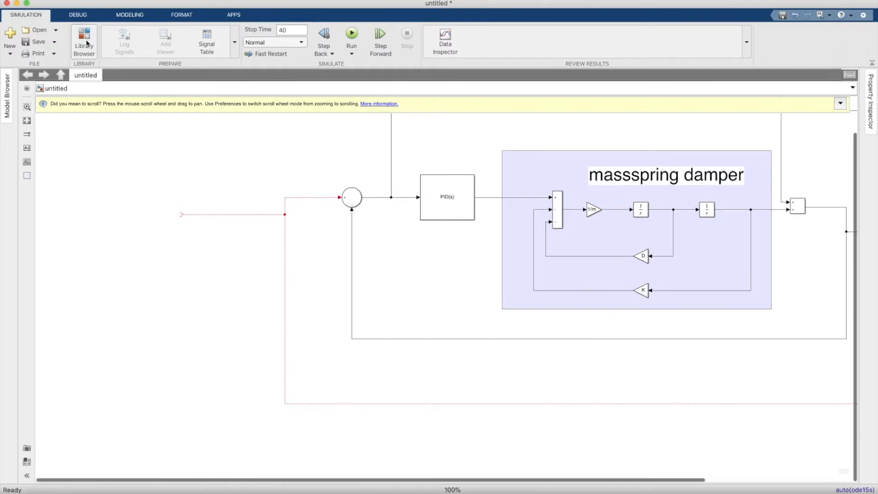
# Search the block library for "sine" and place a Sine Wave source on the open end of the input line.
pyautogui.click(84, 42)
pyautogui.moveTo(77, 25); pyautogui.dragTo(49, 34)
pyautogui.press('BackSpace')
pyautogui.press('BackSpace')
pyautogui.write('sin')
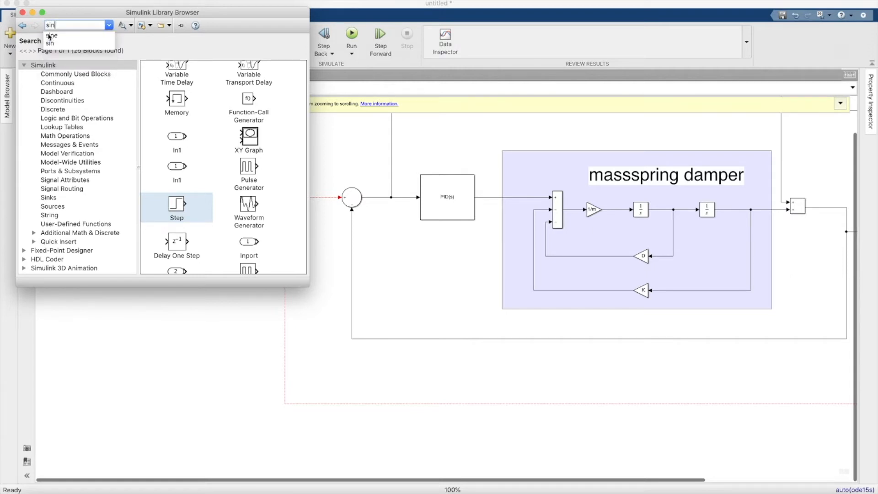
pyautogui.write('e')
pyautogui.click(51, 37)
pyautogui.click(122, 24)
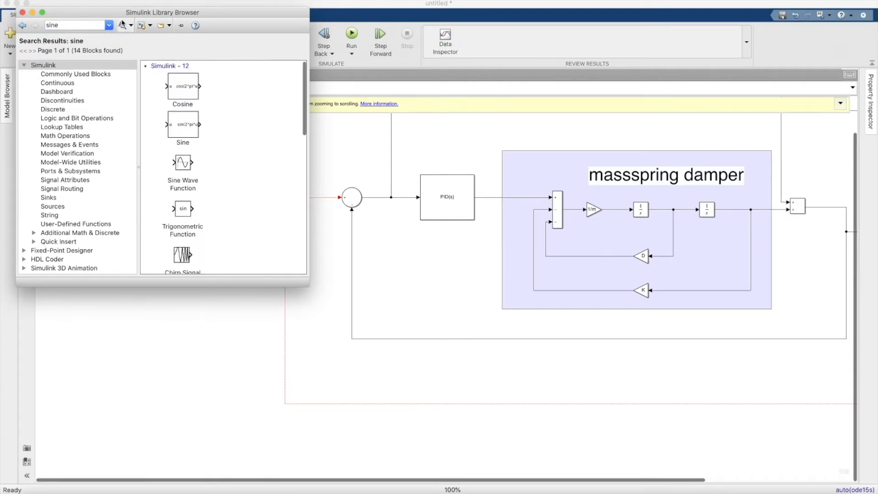
pyautogui.scroll(-5, 179, 233)
pyautogui.moveTo(179, 234)
pyautogui.mouseDown()
pyautogui.moveTo(293, 260)
pyautogui.moveTo(246, 336)
pyautogui.moveTo(174, 217)
pyautogui.mouseUp()
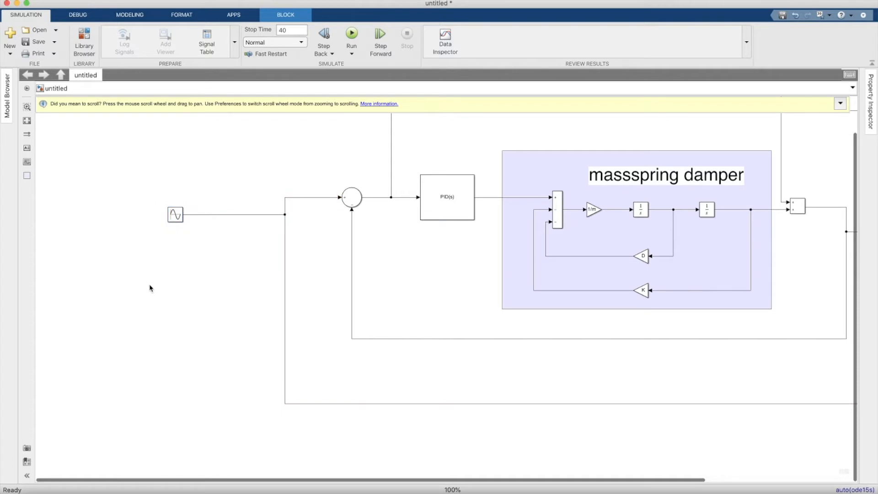
# Run the simulation with the sine wave input and view the resulting traces in the scope.
pyautogui.scroll(-3, 66, 223)
pyautogui.scroll(2, 264, 210)
pyautogui.scroll(-2, 165, 208)
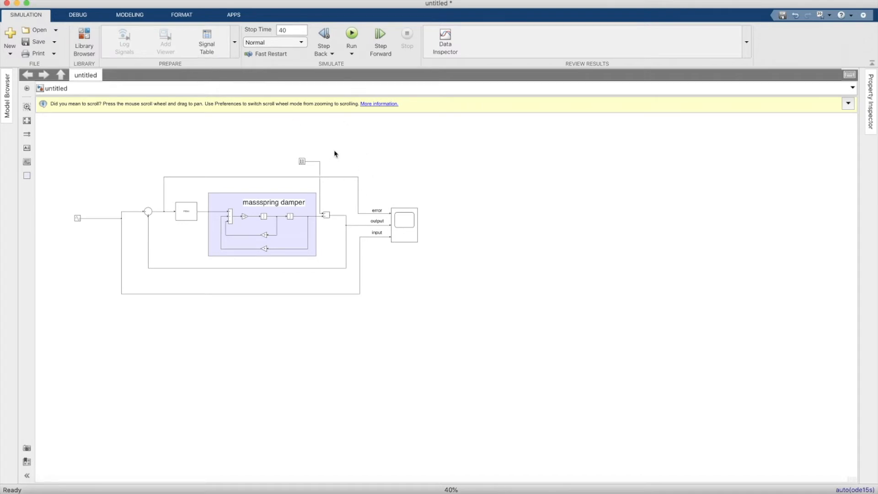
pyautogui.scroll(2, 105, 183)
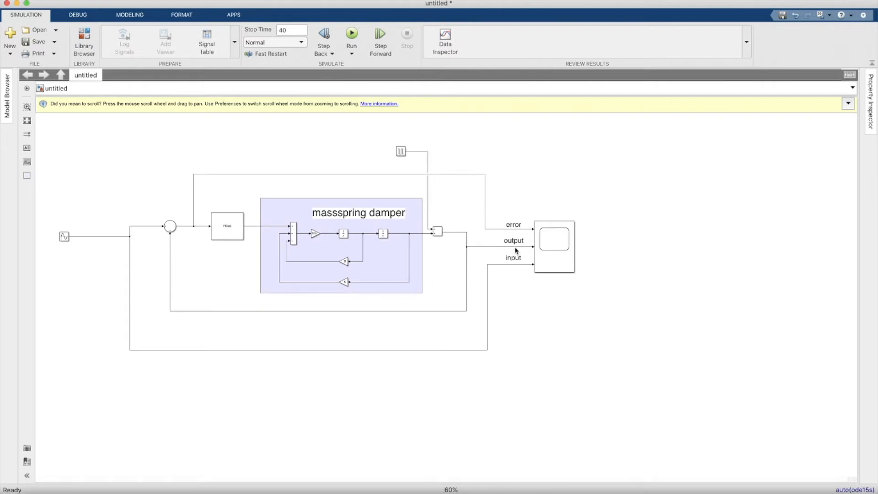
pyautogui.click(351, 34)
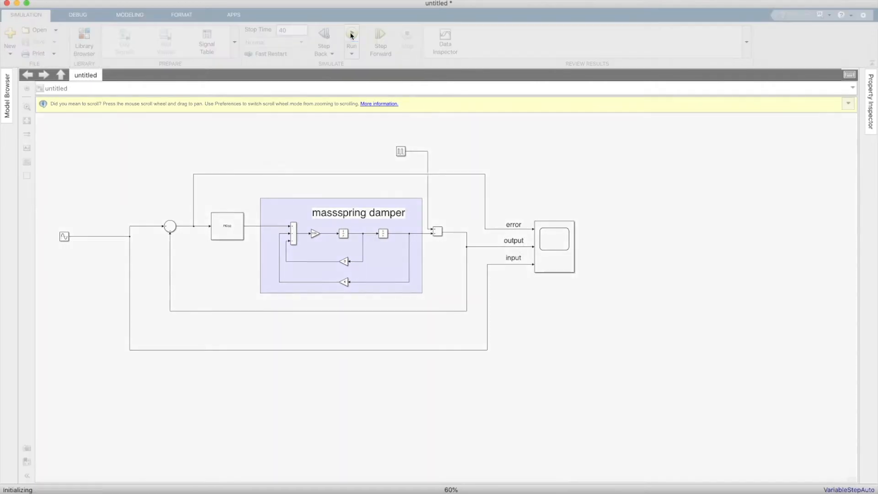
pyautogui.doubleClick(544, 256)
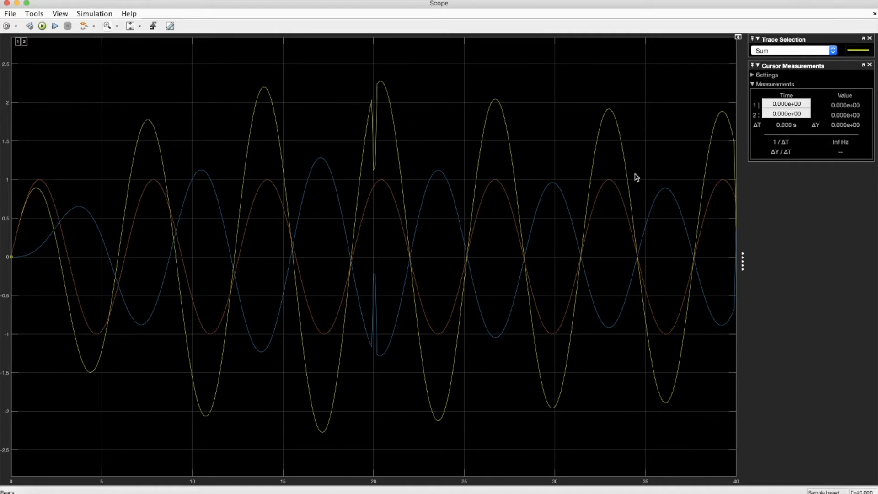
# Close the scope and set the Pulse Generator's amplitude to 0.
pyautogui.click(7, 3)
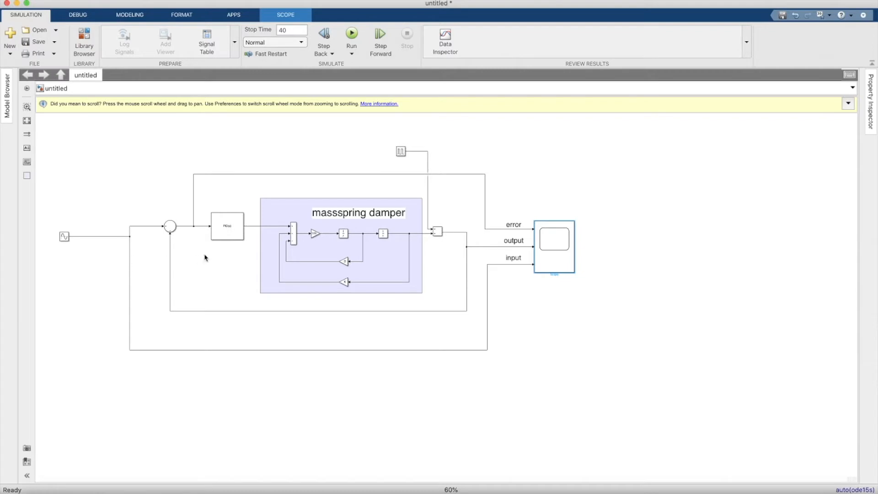
pyautogui.scroll(3, 233, 199)
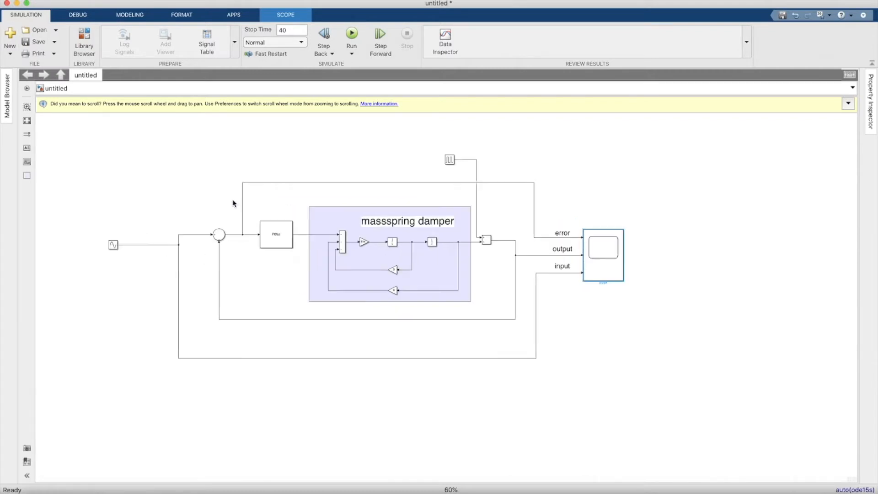
pyautogui.scroll(-3, 386, 198)
pyautogui.scroll(1, 436, 137)
pyautogui.doubleClick(453, 157)
pyautogui.click(471, 171)
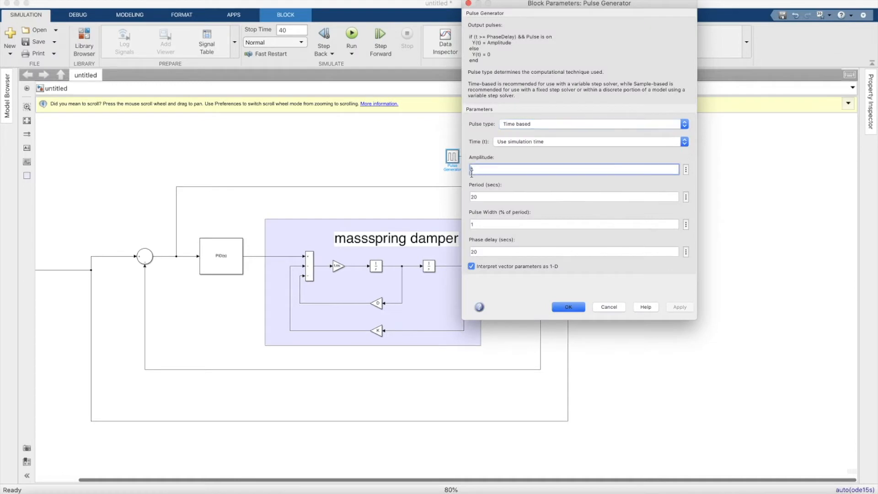
pyautogui.press('BackSpace')
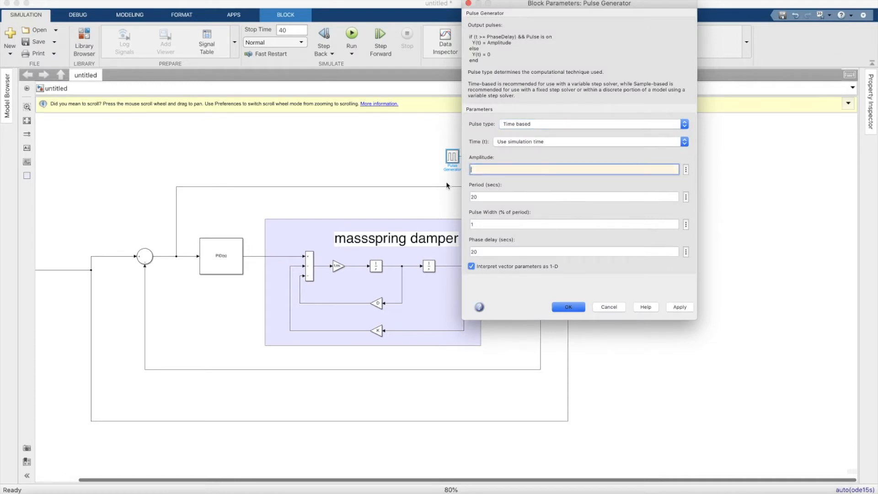
pyautogui.write('0')
pyautogui.click(581, 305)
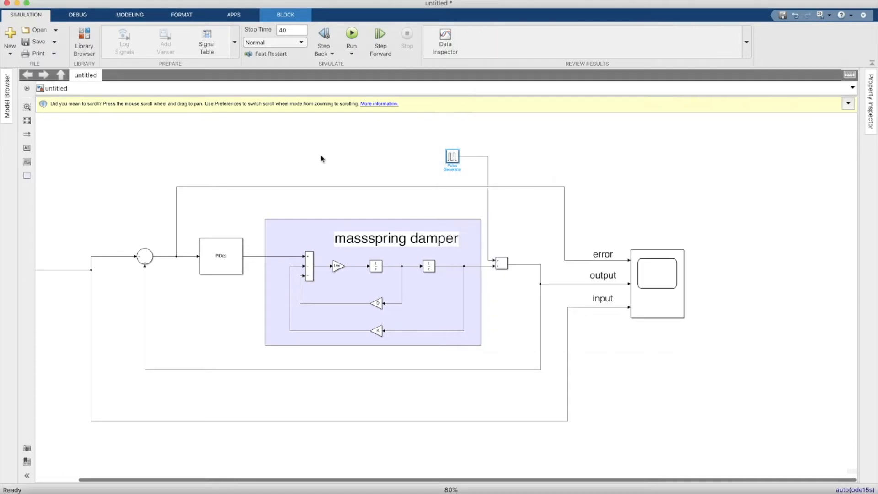
# Set the PID controller's derivative gain to 1.
pyautogui.scroll(-3, 323, 158)
pyautogui.scroll(3, 237, 179)
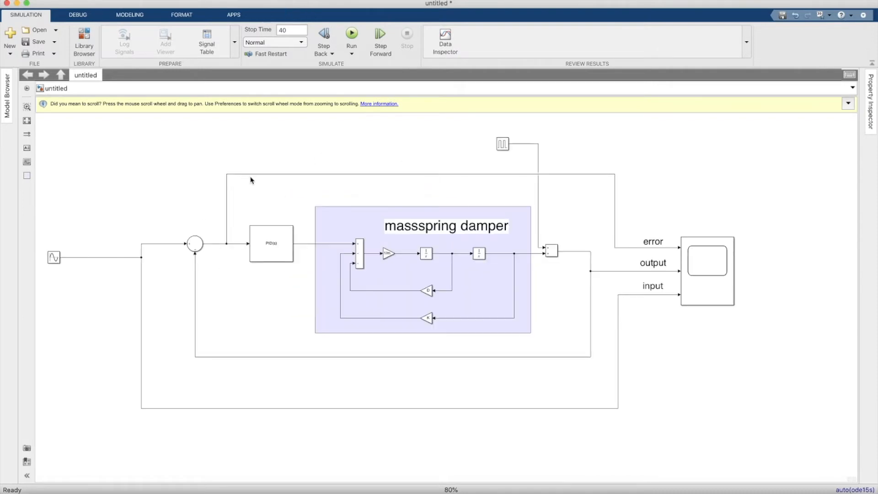
pyautogui.scroll(-3, 334, 180)
pyautogui.scroll(2, 355, 190)
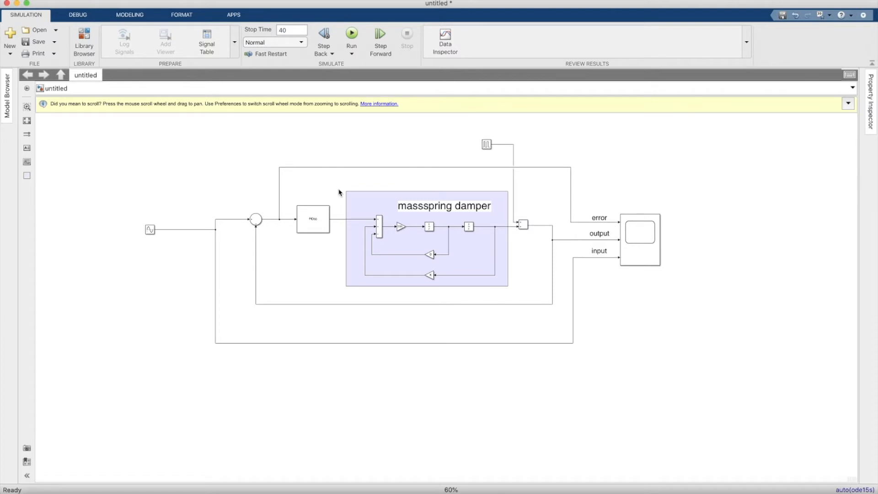
pyautogui.scroll(2, 341, 191)
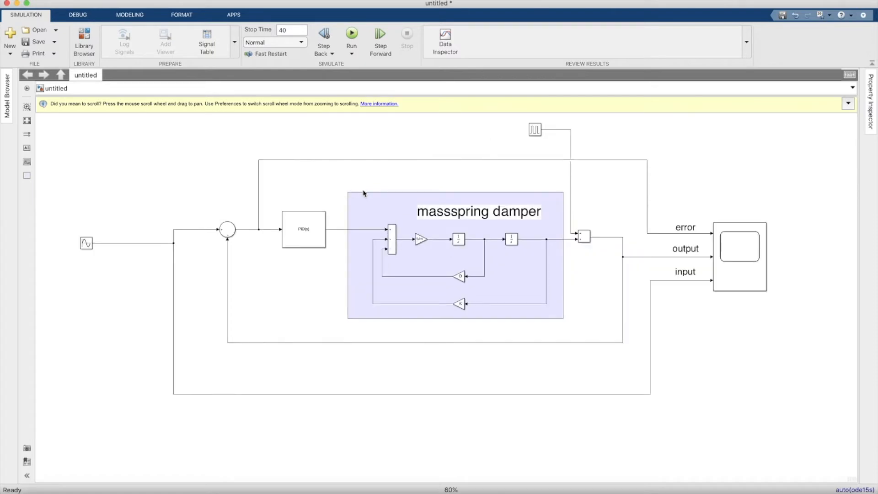
pyautogui.scroll(-2, 270, 175)
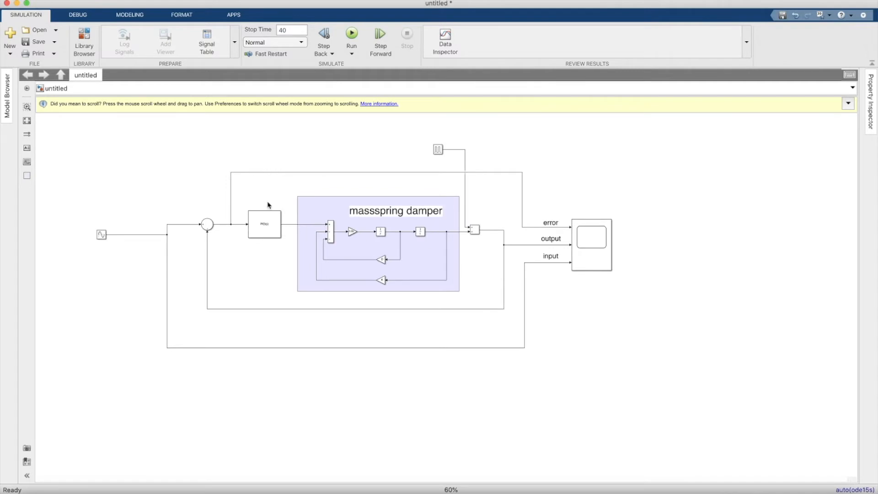
pyautogui.doubleClick(272, 232)
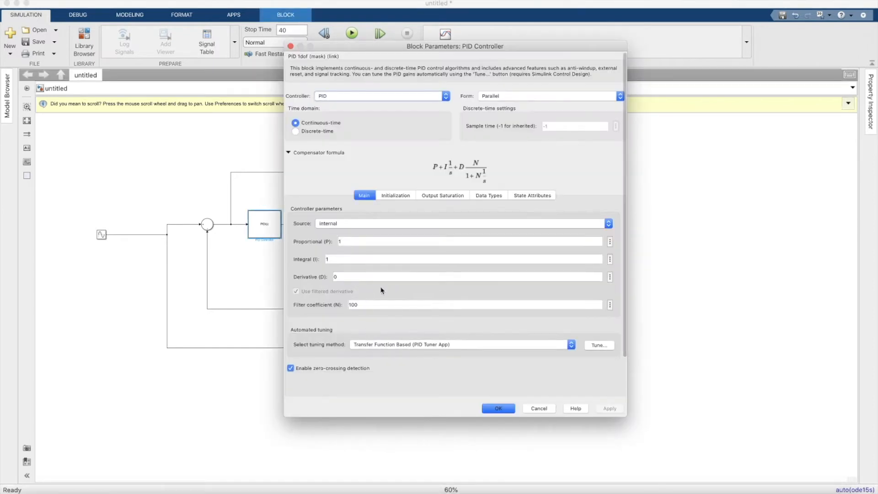
pyautogui.click(369, 279)
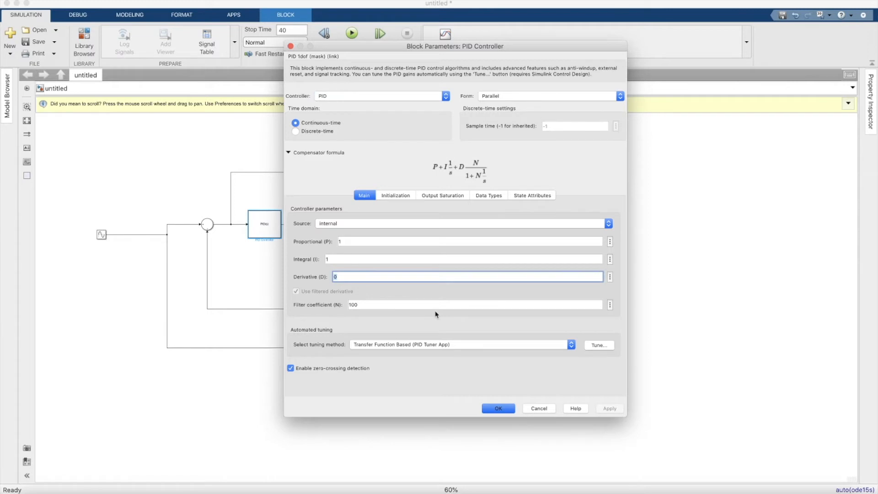
pyautogui.write('1')
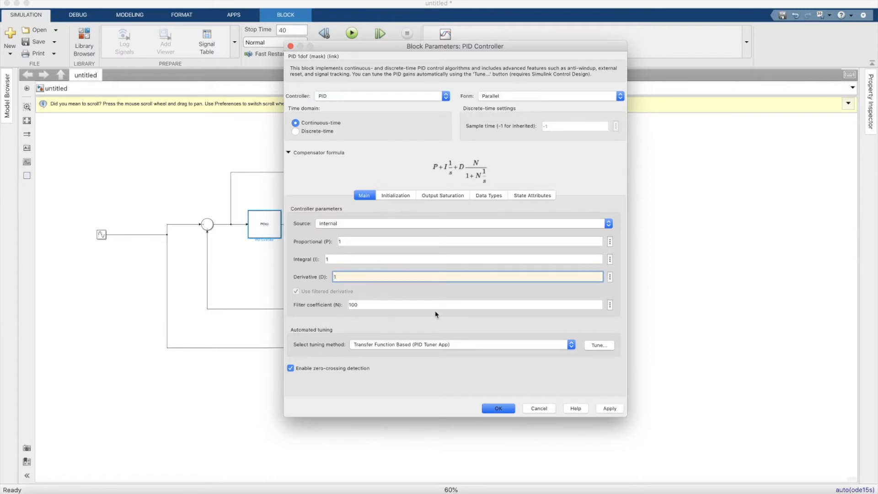
pyautogui.click(498, 408)
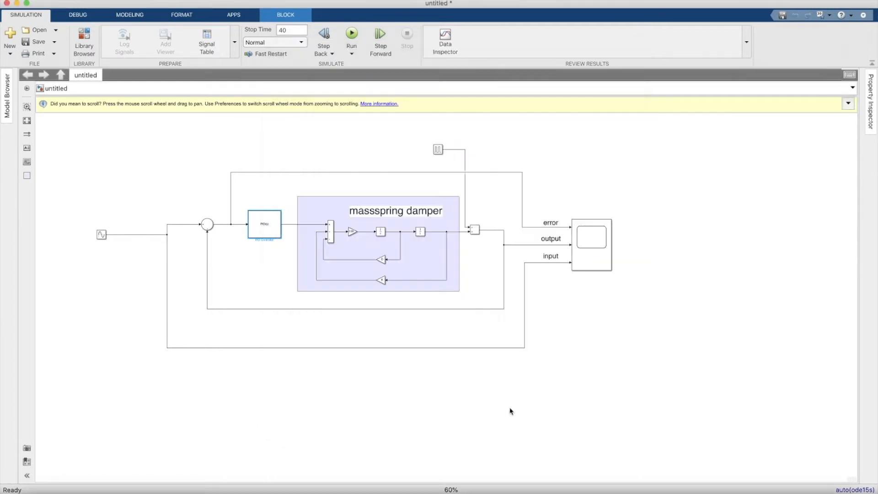
# Run the simulation with the derivative gain added and compare the error, output and input traces in the scope.
pyautogui.click(353, 40)
pyautogui.doubleClick(589, 259)
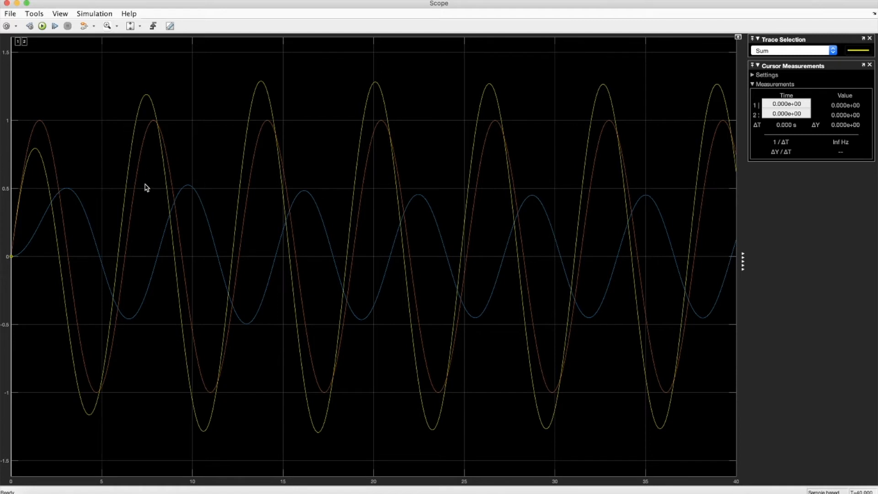
pyautogui.click(7, 3)
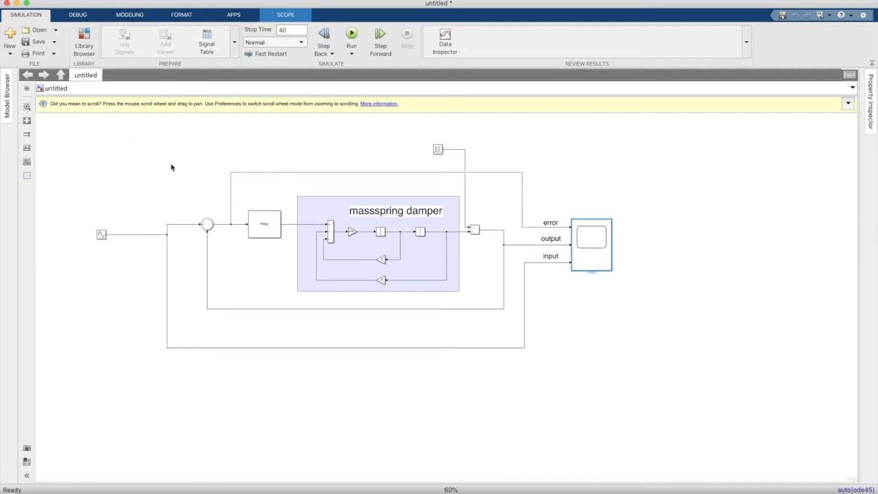
# Set both the proportional and integral gains of the PID controller to 5.
pyautogui.click(259, 226)
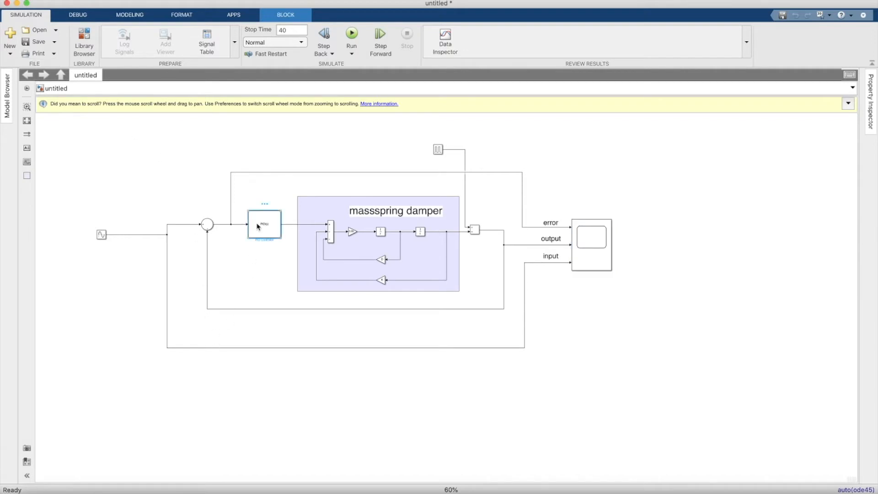
pyautogui.doubleClick(265, 227)
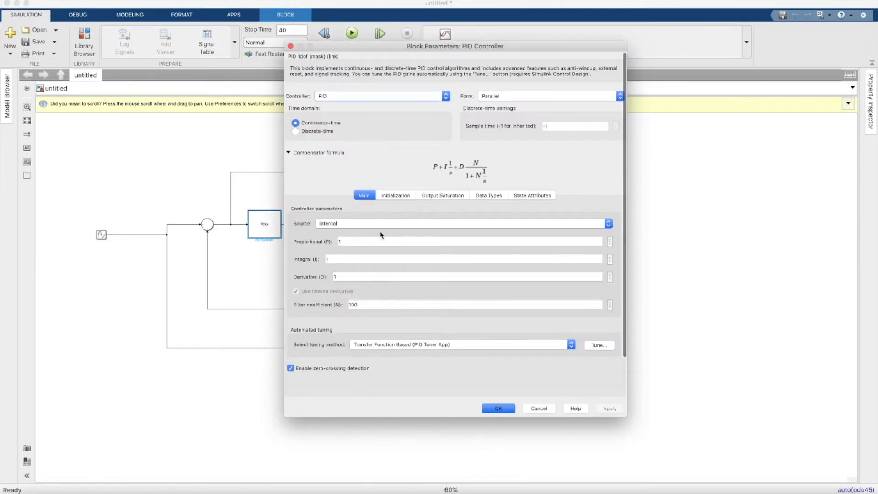
pyautogui.click(381, 243)
pyautogui.press('BackSpace')
pyautogui.click(372, 257)
pyautogui.write('5')
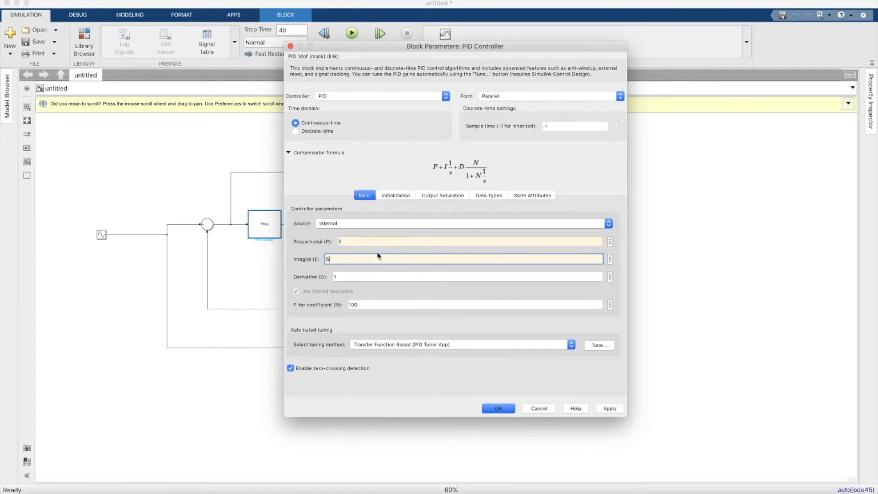
pyautogui.click(498, 409)
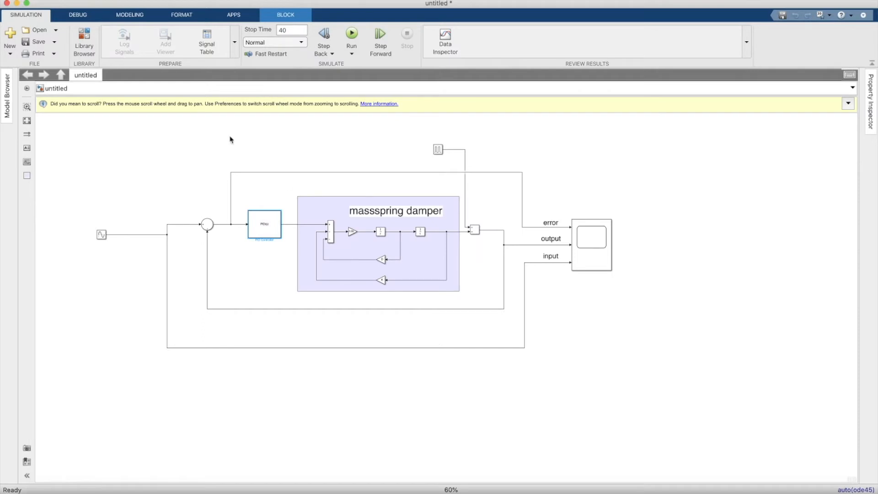
# Rerun the simulation with the raised proportional and integral gains and view the traces in the scope.
pyautogui.click(353, 38)
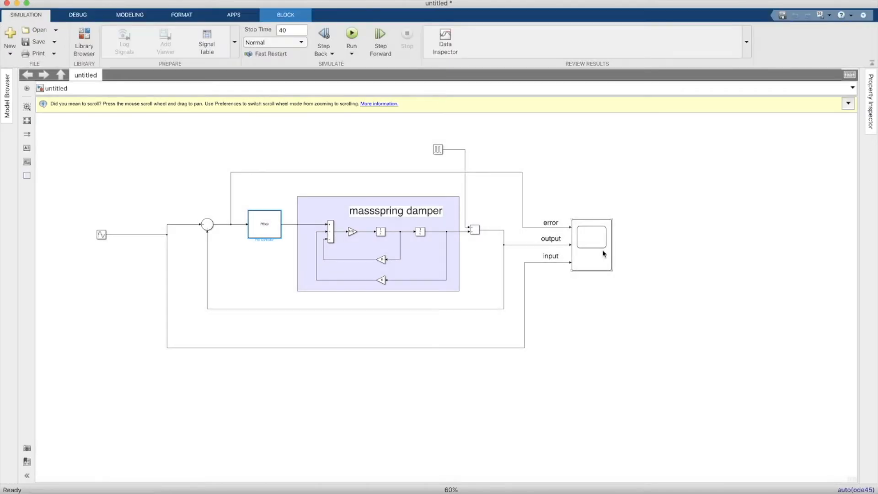
pyautogui.doubleClick(604, 252)
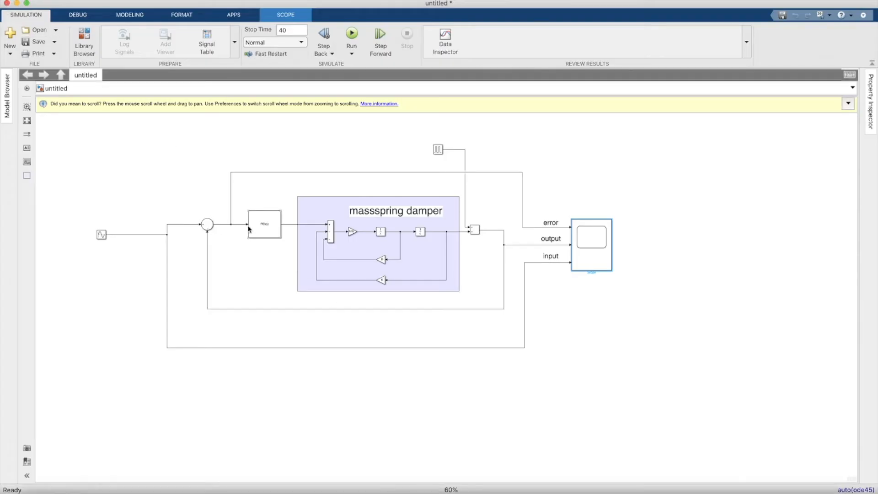
# Set the PID controller's proportional and integral gains to 2 and its derivative gain to 5.
pyautogui.click(253, 228)
pyautogui.doubleClick(256, 229)
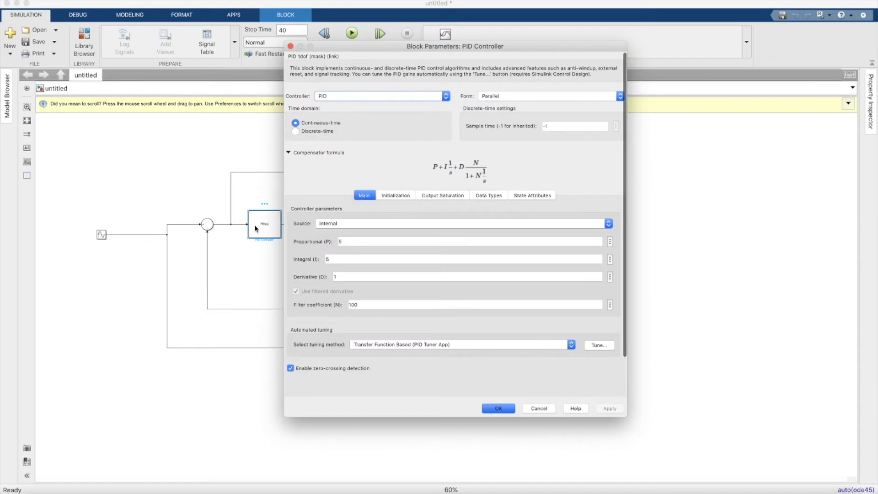
pyautogui.doubleClick(352, 241)
pyautogui.press('BackSpace')
pyautogui.doubleClick(359, 259)
pyautogui.write('1')
pyautogui.click(345, 239)
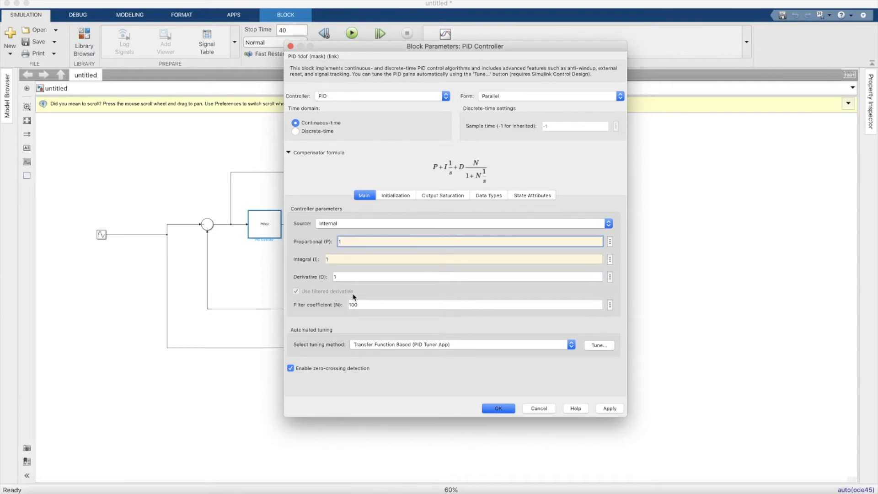
pyautogui.doubleClick(344, 276)
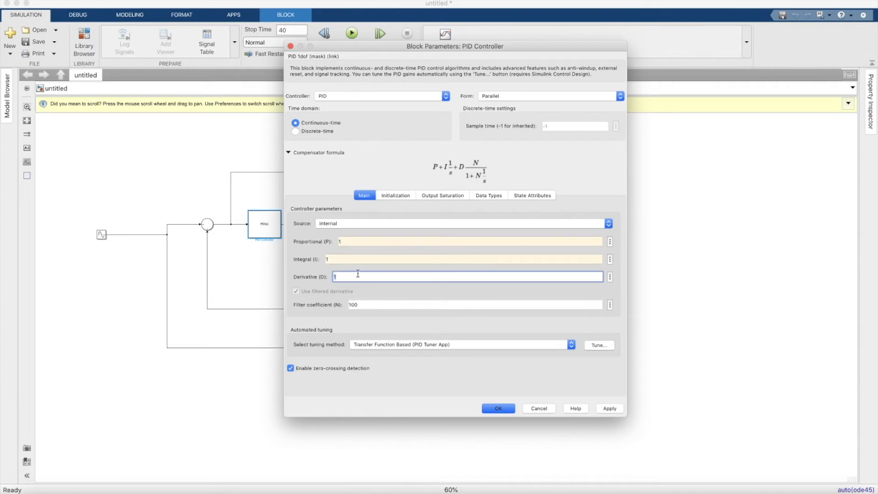
pyautogui.press('BackSpace')
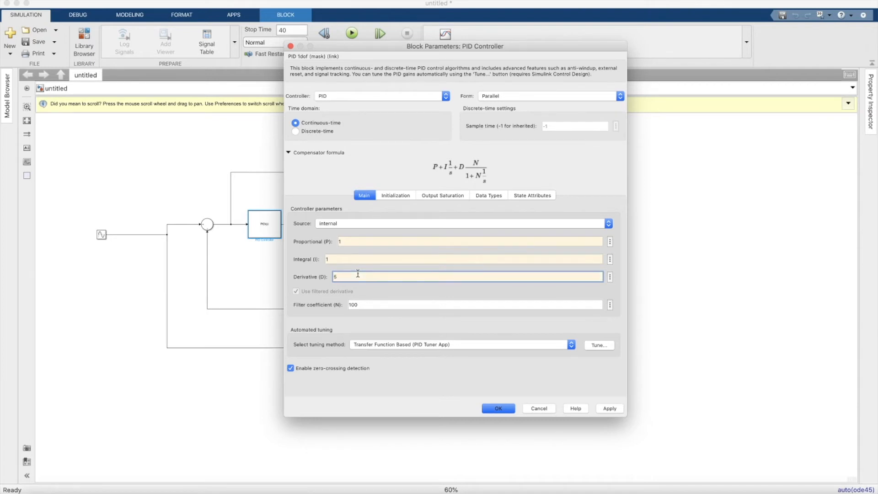
pyautogui.click(354, 242)
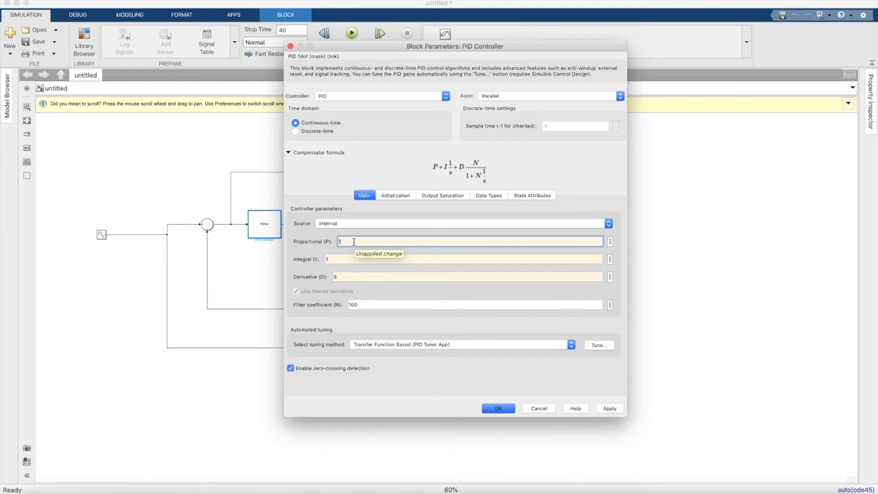
pyautogui.click(347, 259)
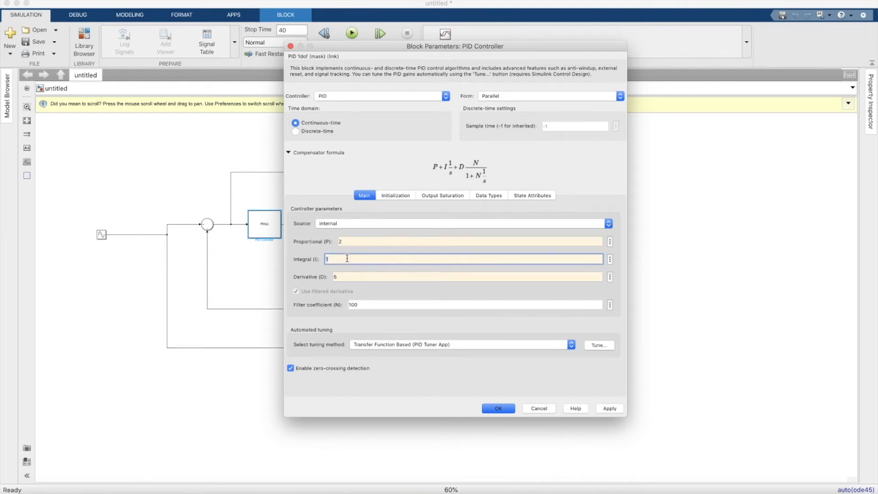
pyautogui.click(354, 278)
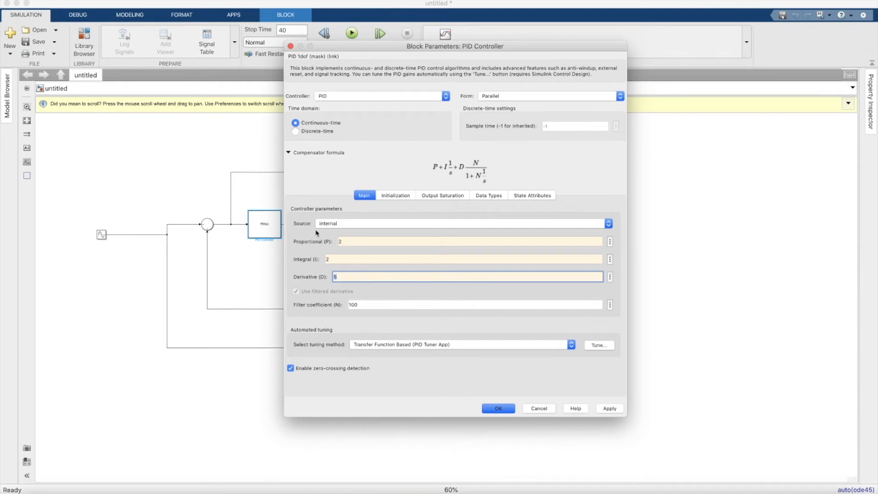
pyautogui.click(501, 408)
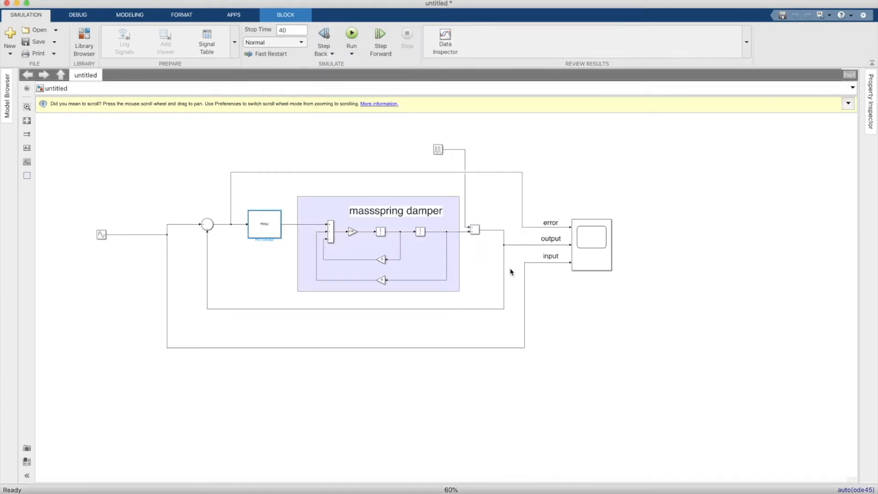
# Run the simulation with the new set of three PID gains and inspect the sine response in the scope.
pyautogui.click(577, 295)
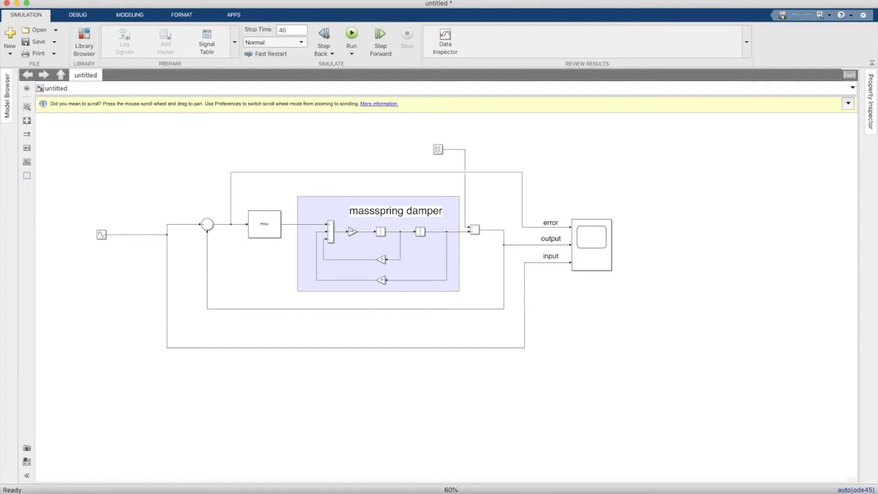
pyautogui.click(357, 36)
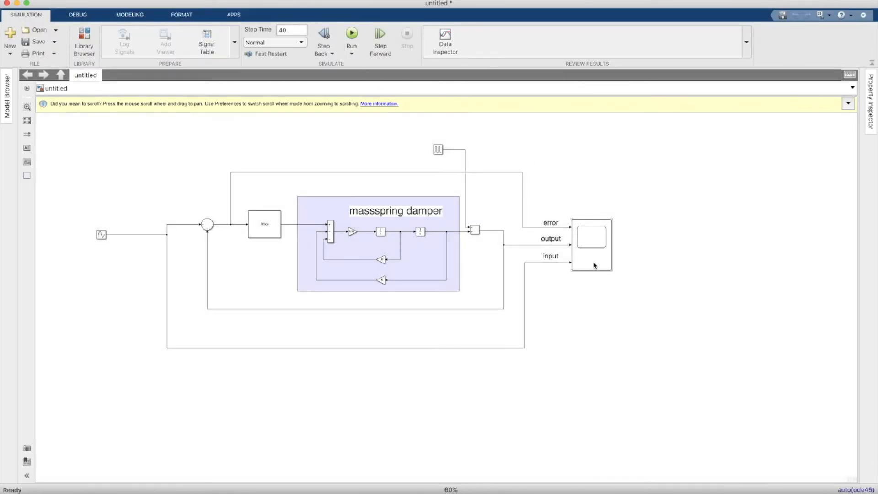
pyautogui.doubleClick(595, 266)
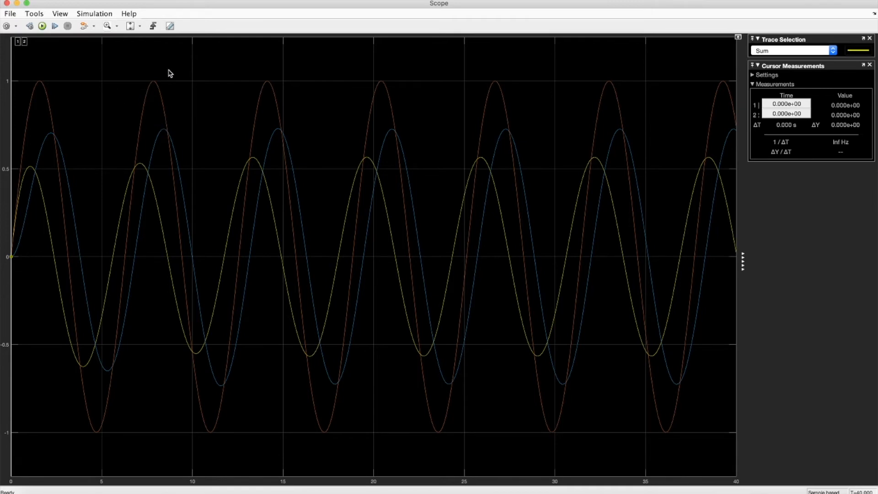
pyautogui.click(7, 3)
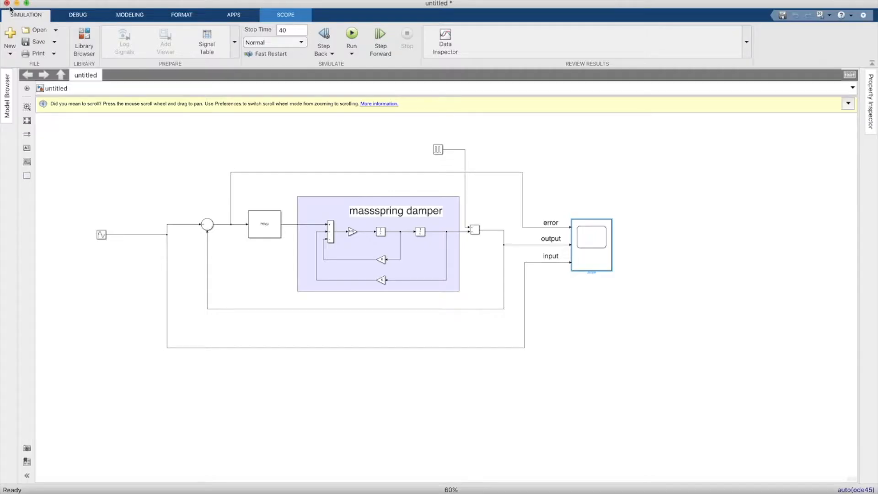
# Set the derivative gain of the PID controller to 20.
pyautogui.click(255, 229)
pyautogui.doubleClick(255, 228)
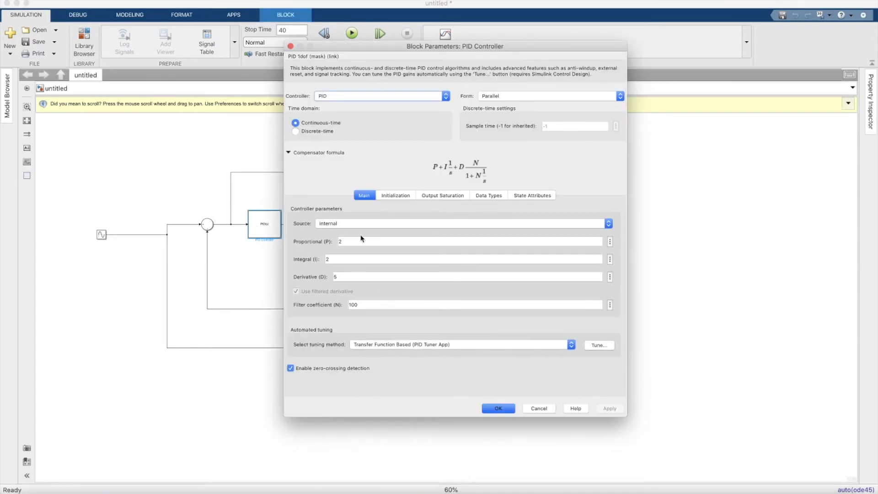
pyautogui.click(400, 273)
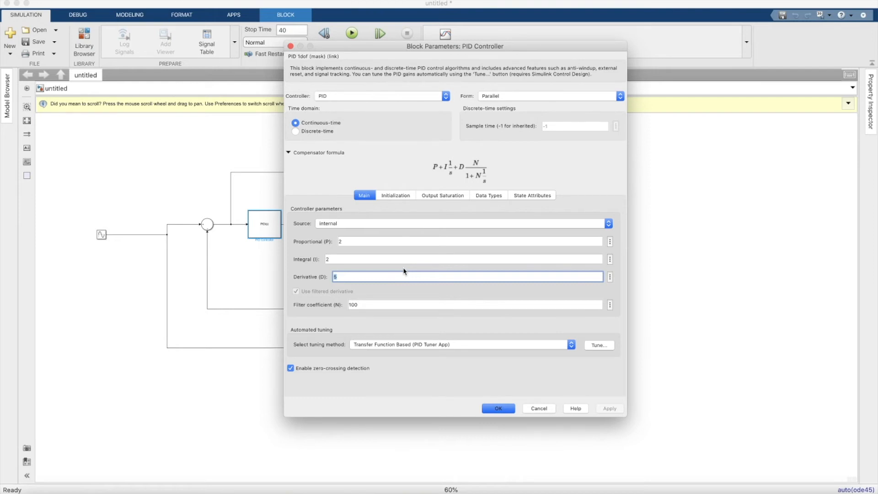
pyautogui.write('1')
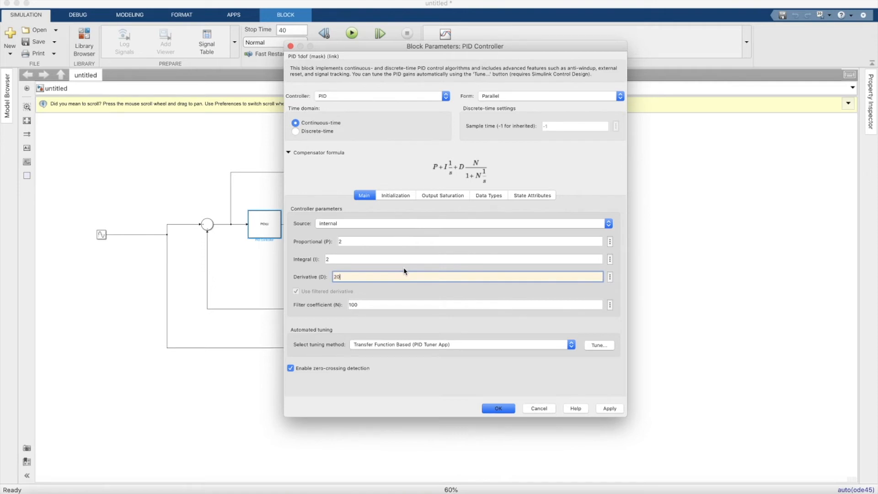
pyautogui.click(510, 412)
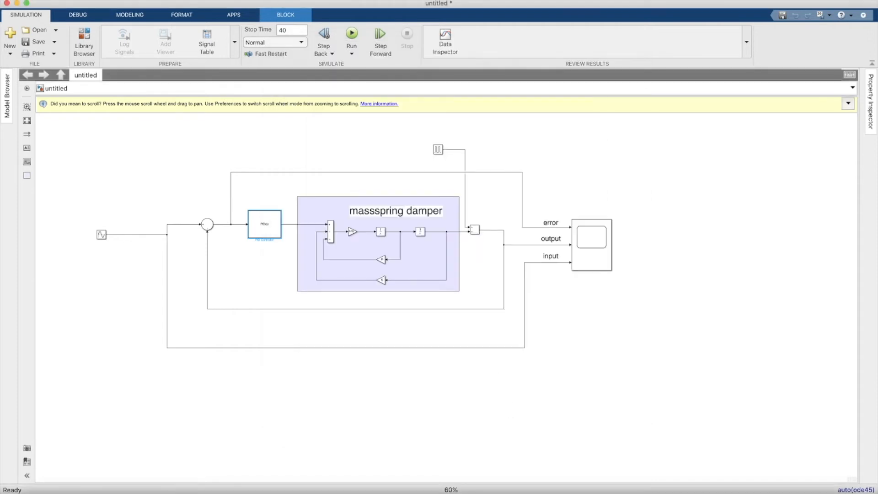
# Run the simulation with the derivative gain of 20 and inspect the sine tracking in the scope.
pyautogui.click(351, 36)
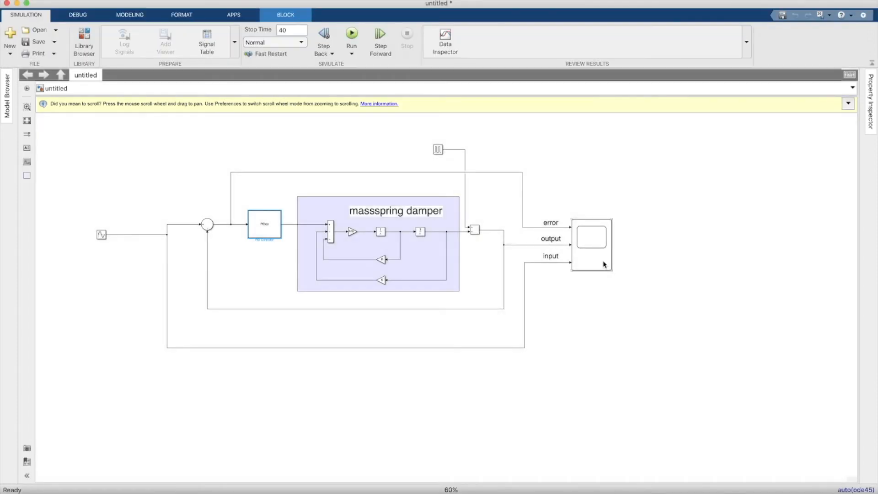
pyautogui.doubleClick(603, 264)
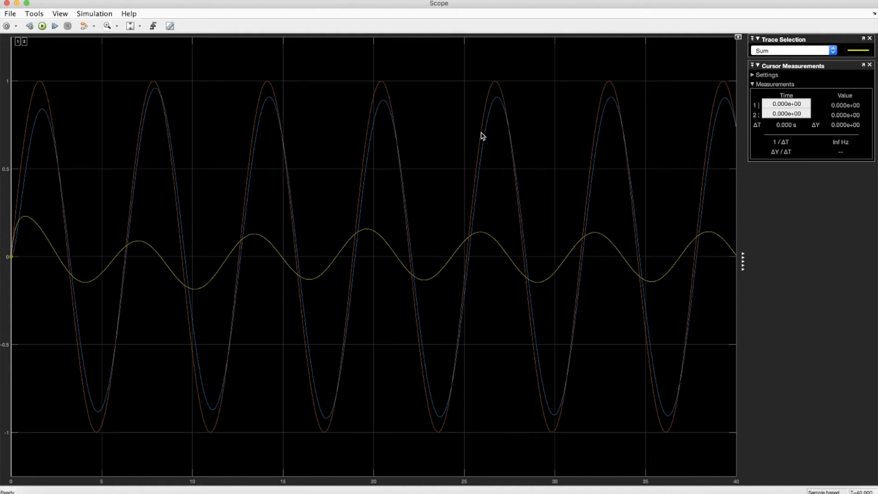
pyautogui.click(7, 3)
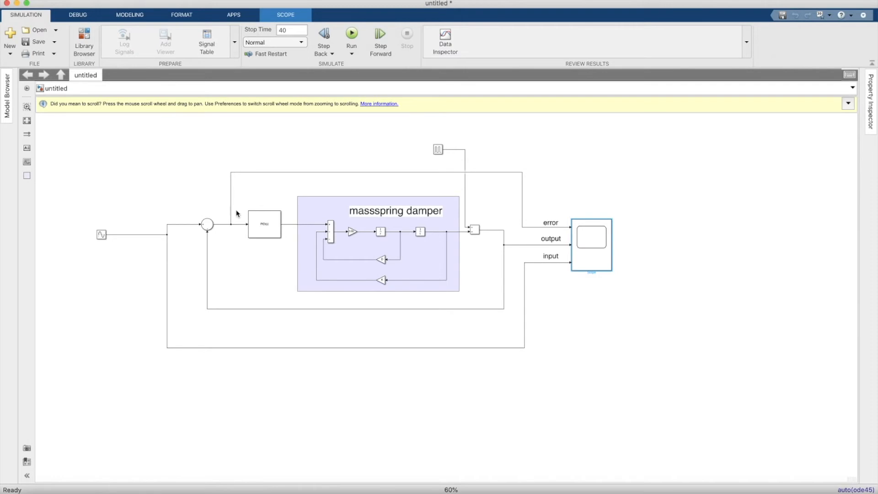
# Set the PID controller's derivative gain to 100 and both its integral and proportional gains to 5.
pyautogui.click(266, 230)
pyautogui.doubleClick(266, 230)
pyautogui.doubleClick(349, 277)
pyautogui.click(349, 279)
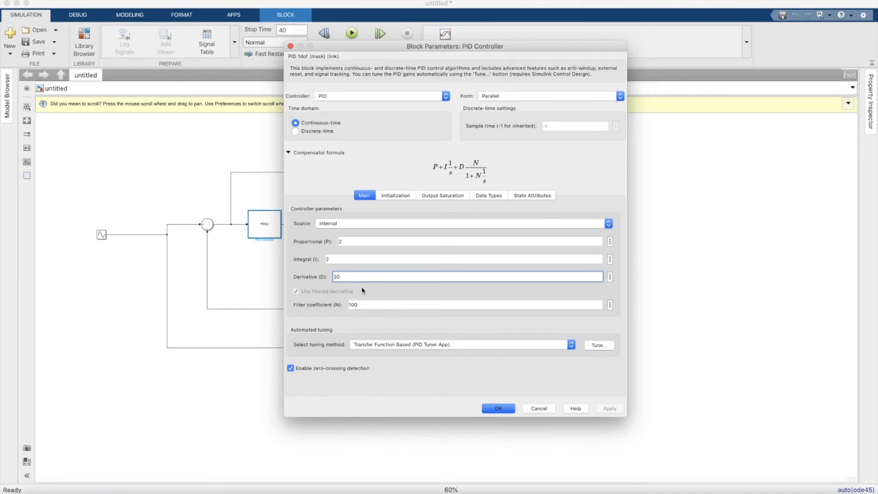
pyautogui.click(356, 277)
pyautogui.press('BackSpace')
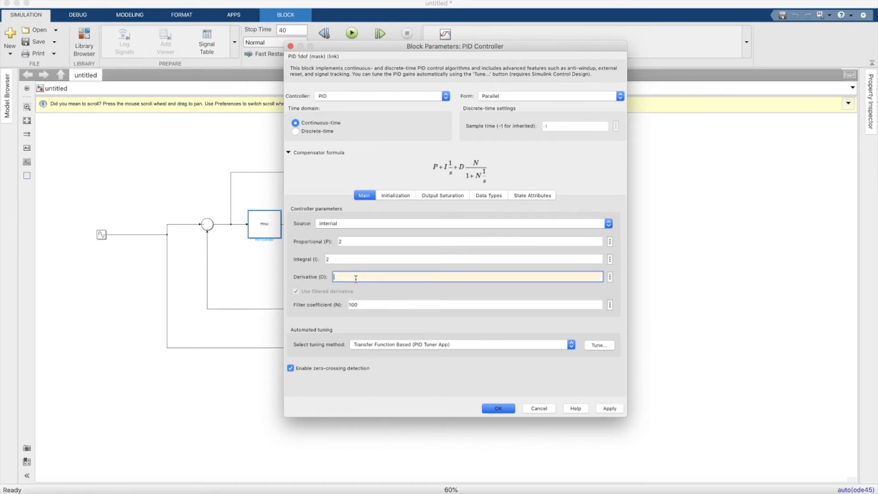
pyautogui.doubleClick(351, 259)
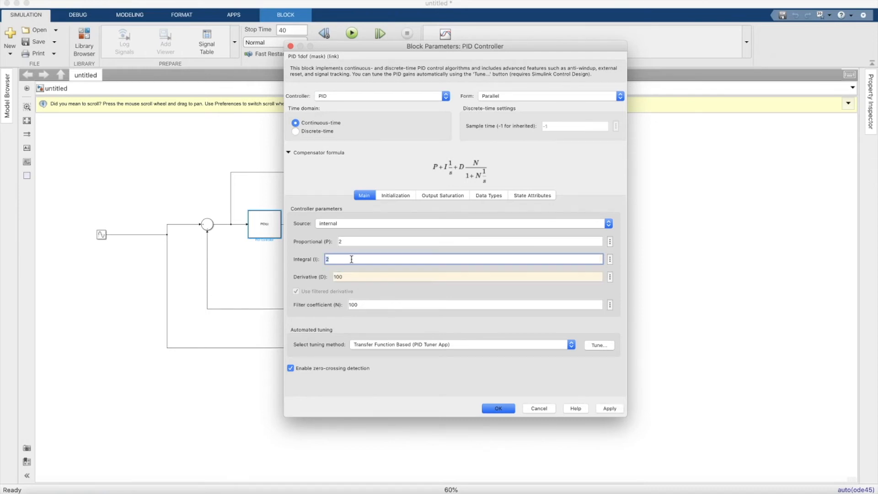
pyautogui.write('5')
pyautogui.doubleClick(346, 241)
pyautogui.write('5')
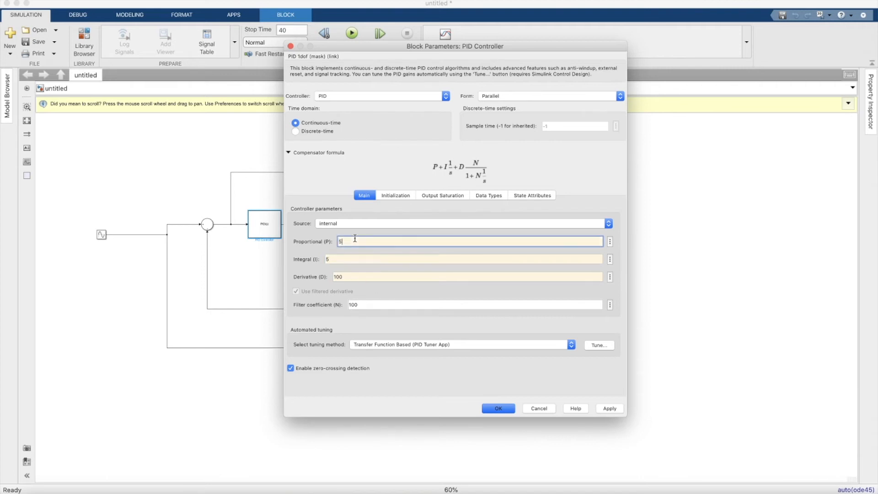
pyautogui.click(499, 409)
# Rerun the simulation with the three new PID gains and examine the error, output and input traces in the scope.
pyautogui.click(356, 37)
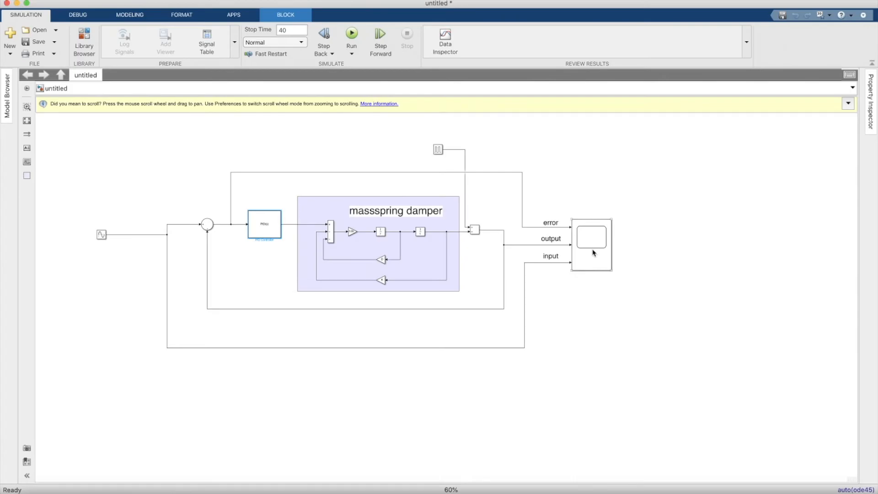
pyautogui.doubleClick(594, 252)
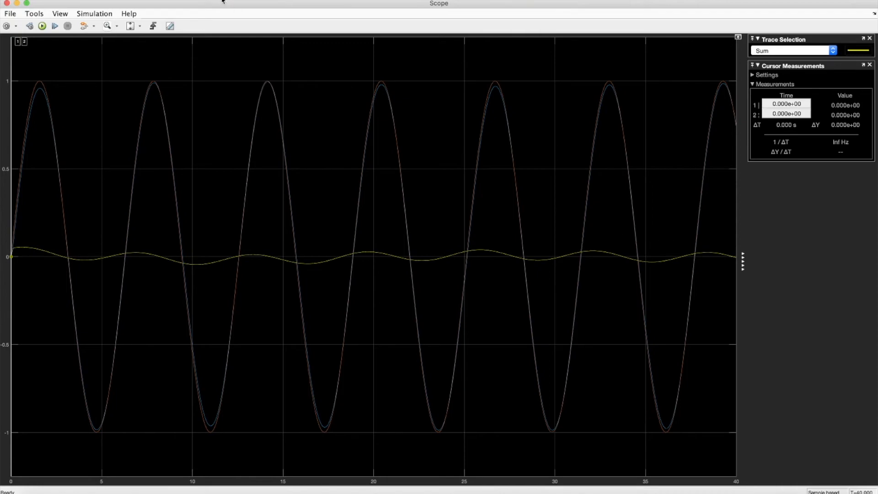
pyautogui.click(7, 4)
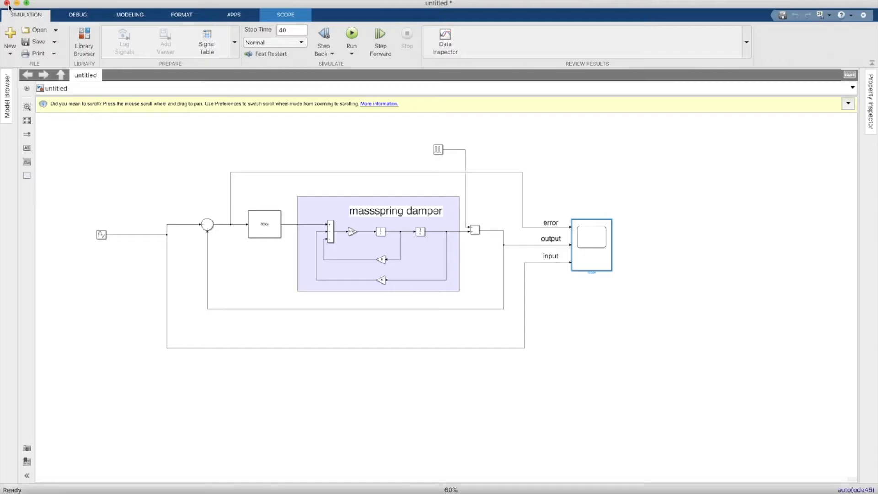
# Raise the PID controller's derivative gain to 1000.
pyautogui.click(275, 225)
pyautogui.doubleClick(274, 225)
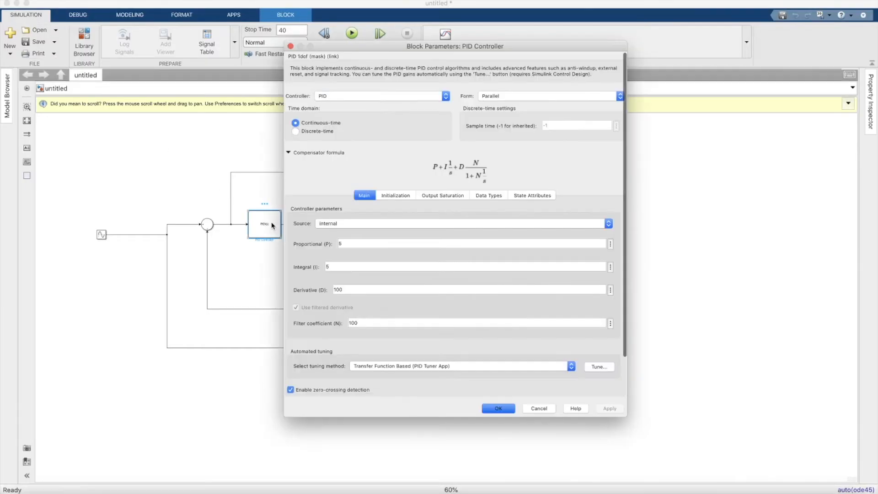
pyautogui.doubleClick(352, 277)
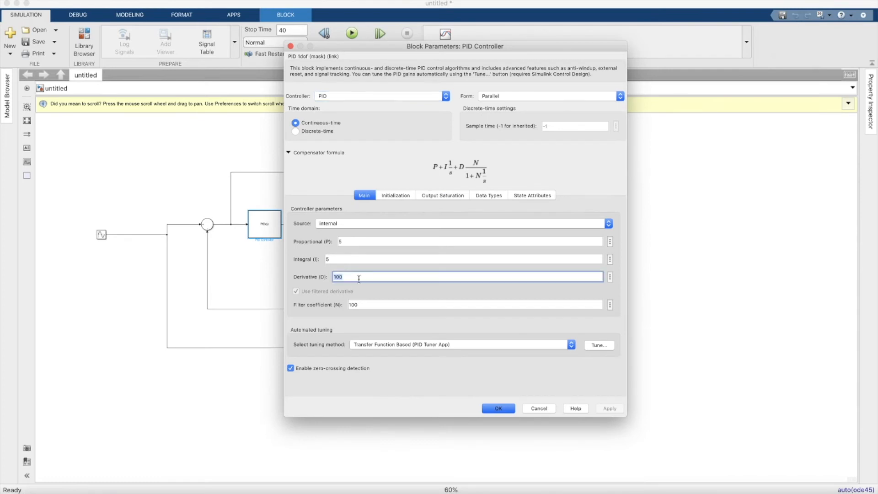
pyautogui.write('0')
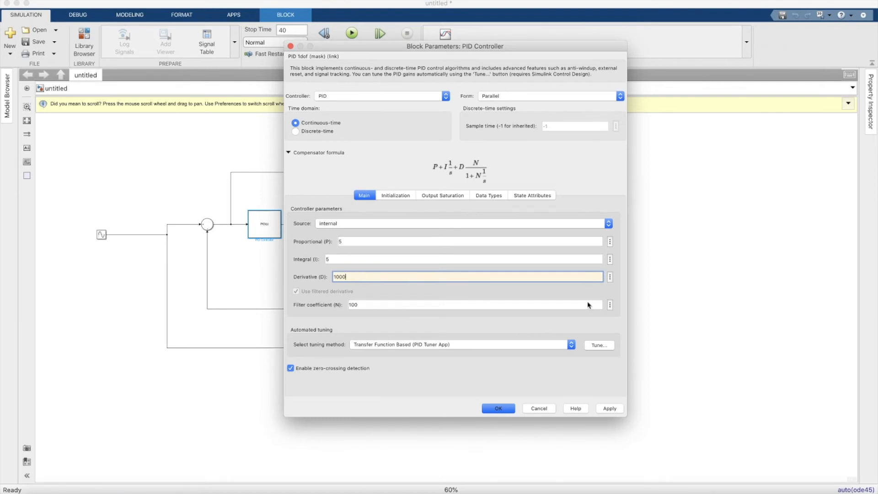
pyautogui.click(511, 408)
# Run the simulation with the derivative gain of 1000 and check the scope for the sine response.
pyautogui.click(583, 253)
pyautogui.doubleClick(584, 253)
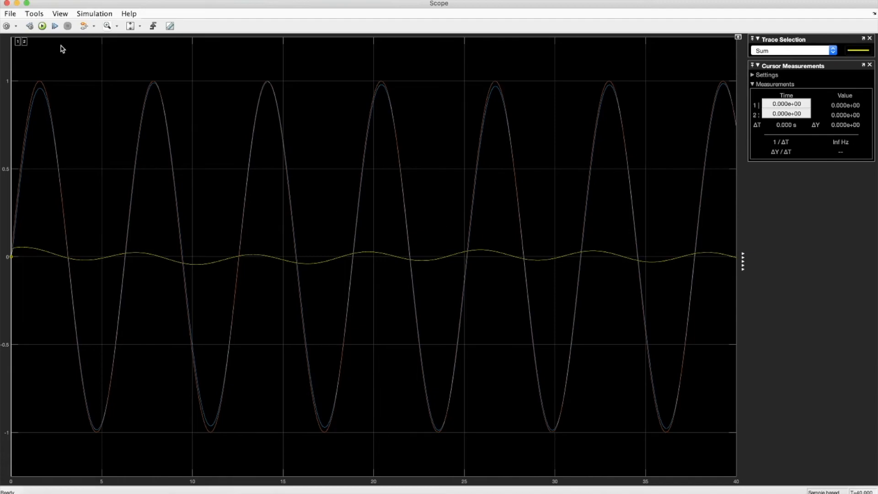
pyautogui.click(7, 3)
pyautogui.click(352, 35)
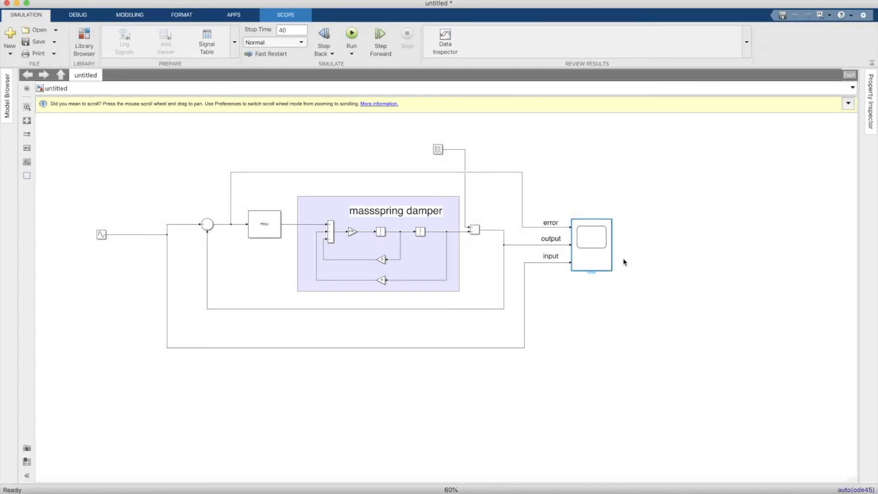
pyautogui.click(627, 260)
pyautogui.doubleClick(579, 260)
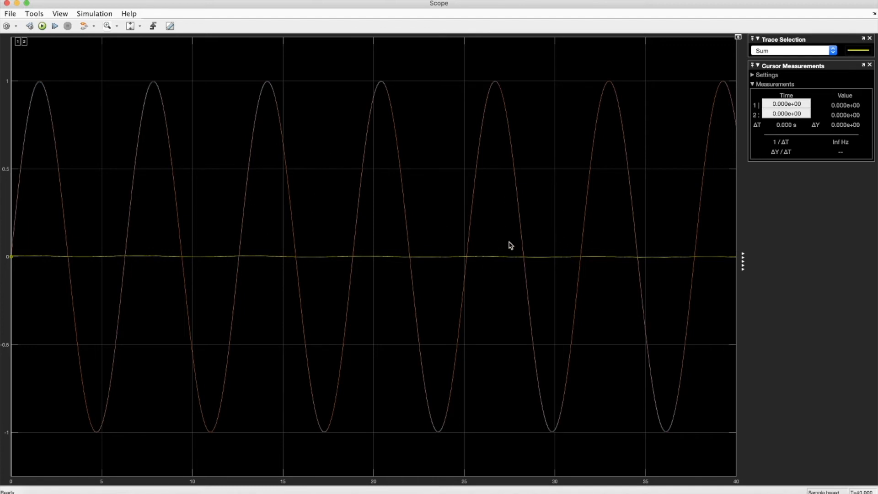
pyautogui.click(6, 3)
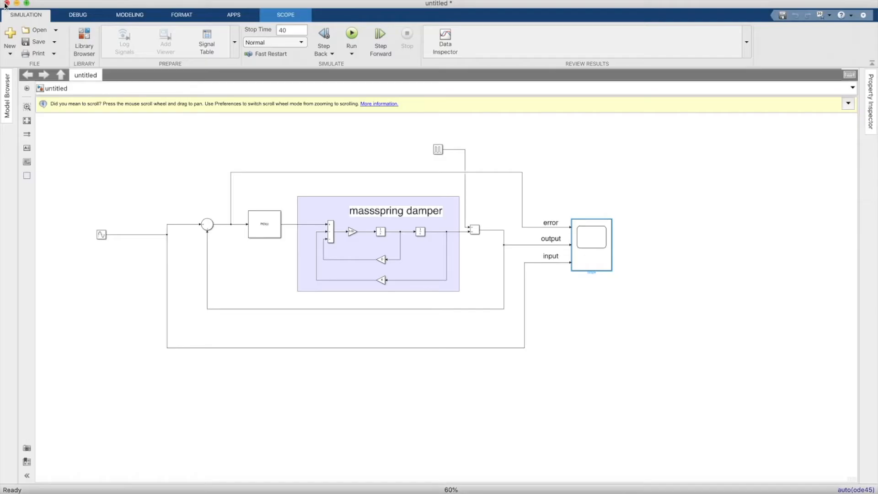
# Set the Pulse Generator's amplitude to 1 to reintroduce the disturbance at the plant output.
pyautogui.doubleClick(438, 151)
pyautogui.click(487, 167)
pyautogui.write('1')
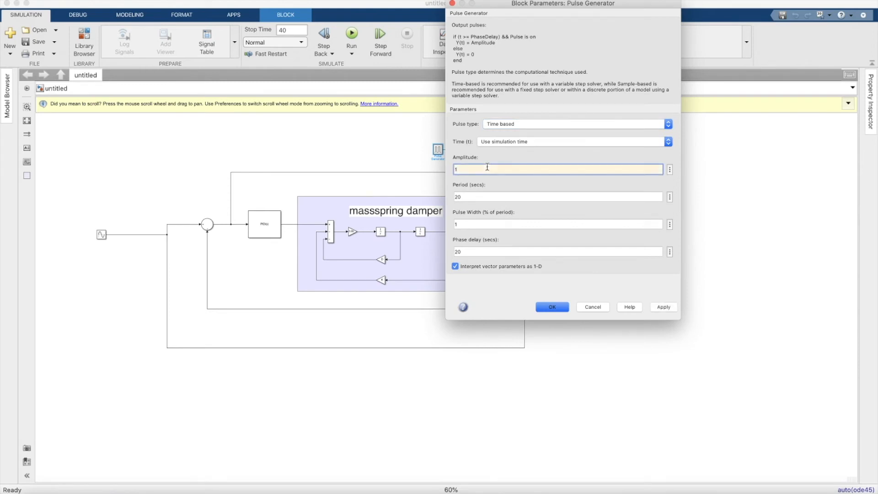
pyautogui.click(552, 307)
pyautogui.click(573, 312)
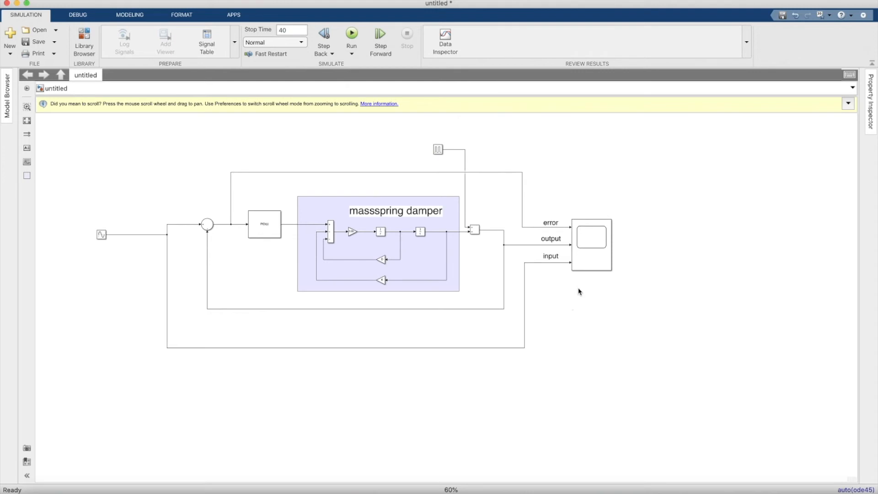
# Run the simulation with the pulse disturbance active and inspect its effect on the scope traces.
pyautogui.doubleClick(593, 259)
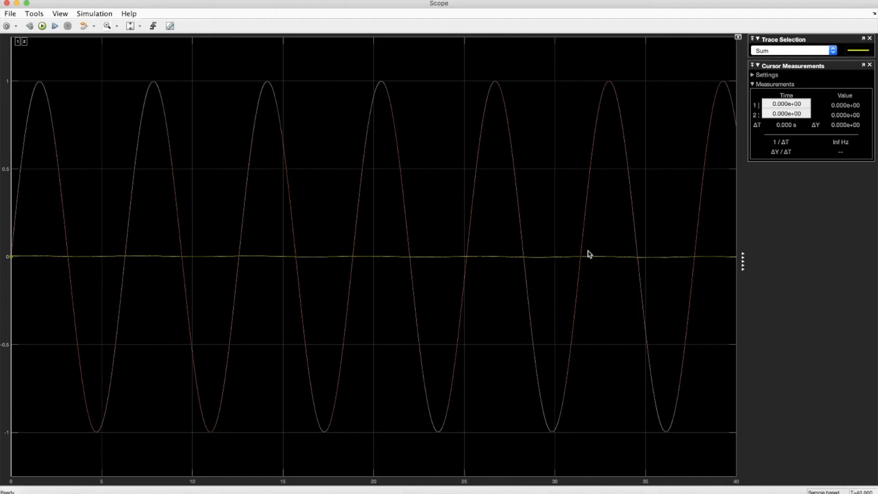
pyautogui.click(7, 4)
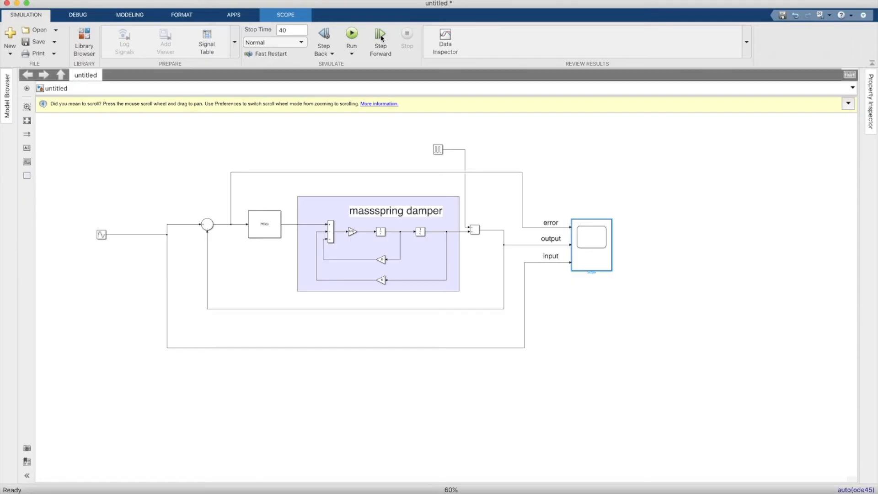
pyautogui.click(352, 38)
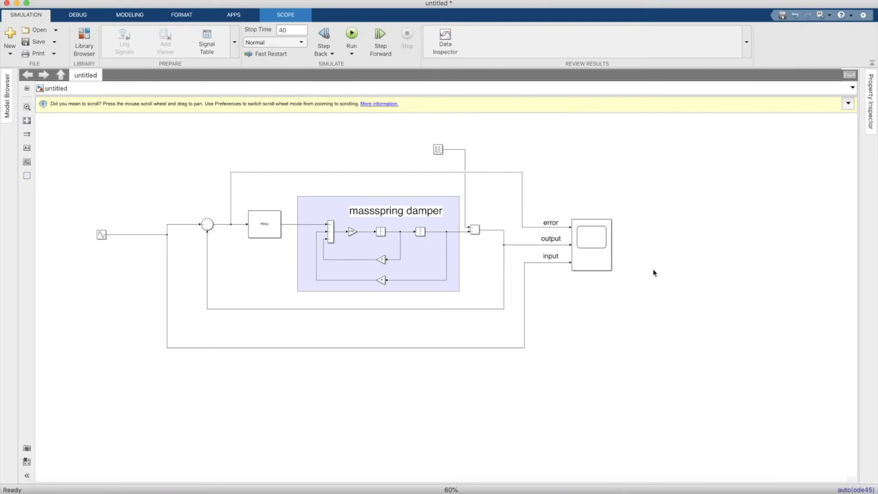
pyautogui.doubleClick(581, 260)
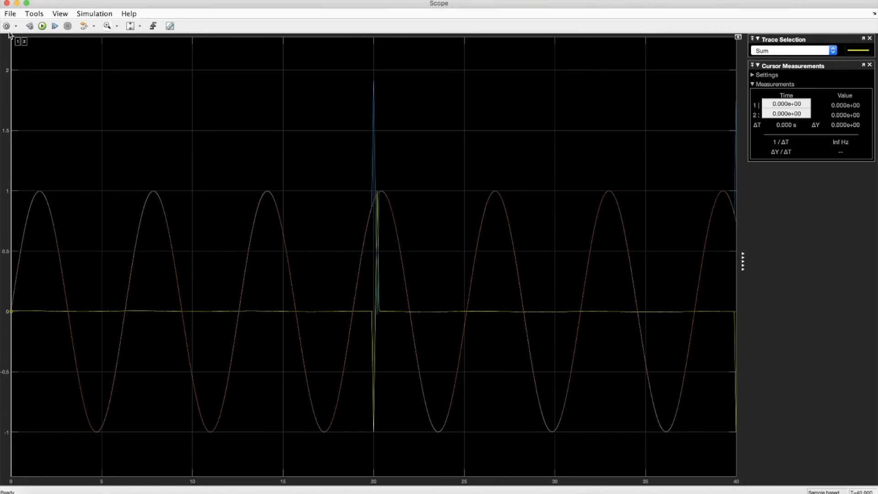
pyautogui.click(7, 4)
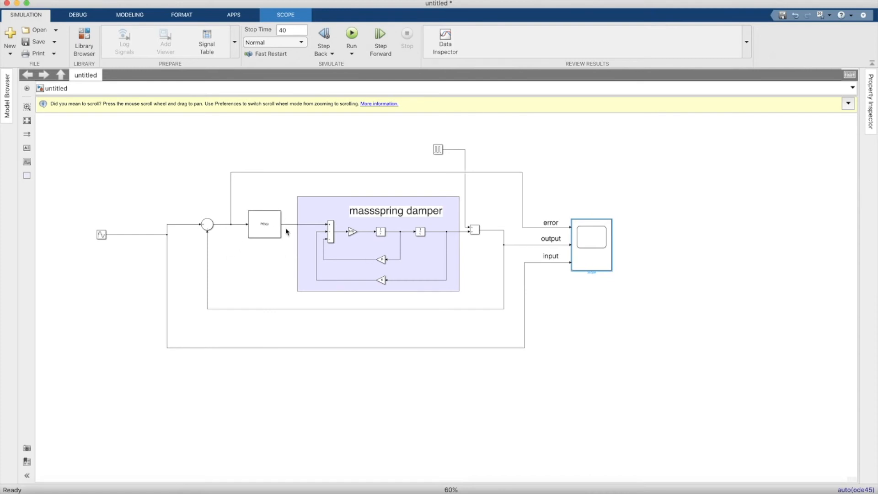
pyautogui.doubleClick(579, 258)
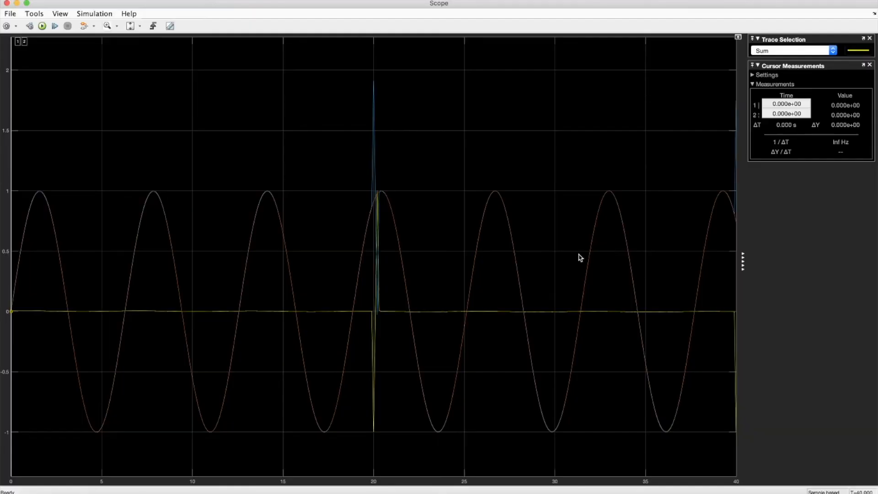
pyautogui.click(7, 3)
# Increase the derivative gain of the PID controller to 10000.
pyautogui.doubleClick(264, 227)
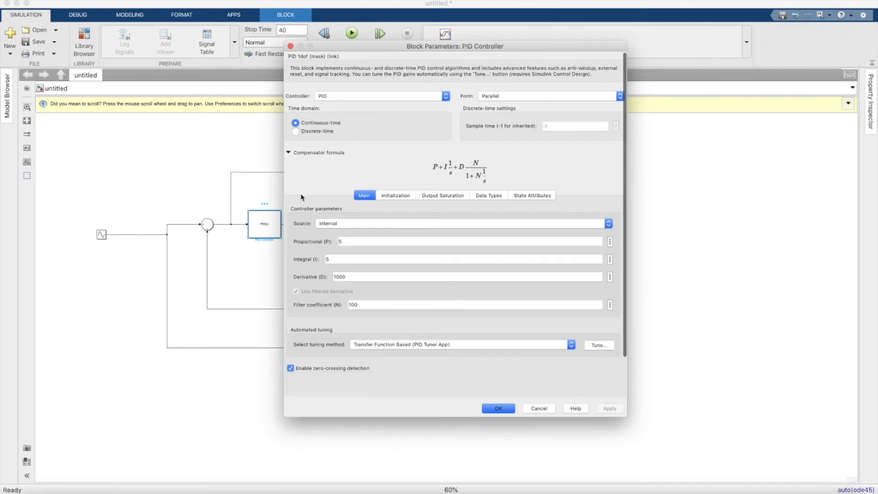
pyautogui.doubleClick(358, 278)
pyautogui.click(362, 281)
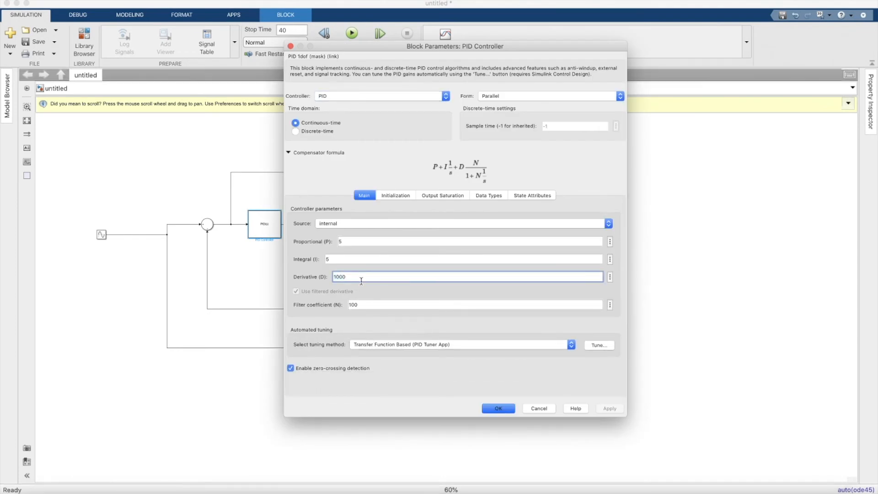
pyautogui.write('0')
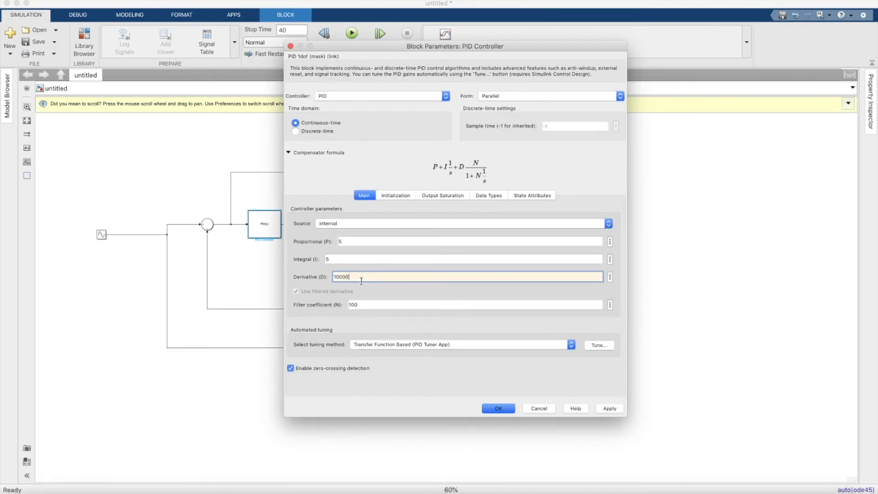
pyautogui.click(487, 409)
# Rerun the disturbed model with the derivative gain of 10000 and examine the response in the scope.
pyautogui.click(358, 40)
pyautogui.click(597, 260)
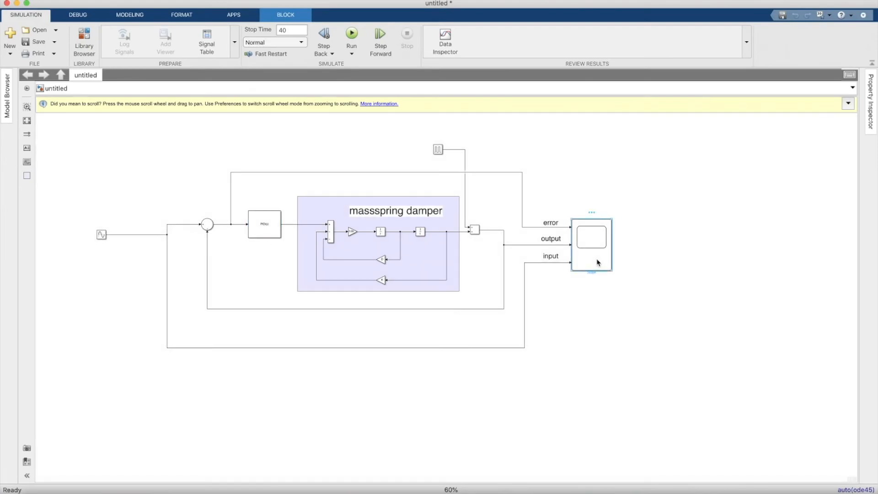
pyautogui.doubleClick(598, 263)
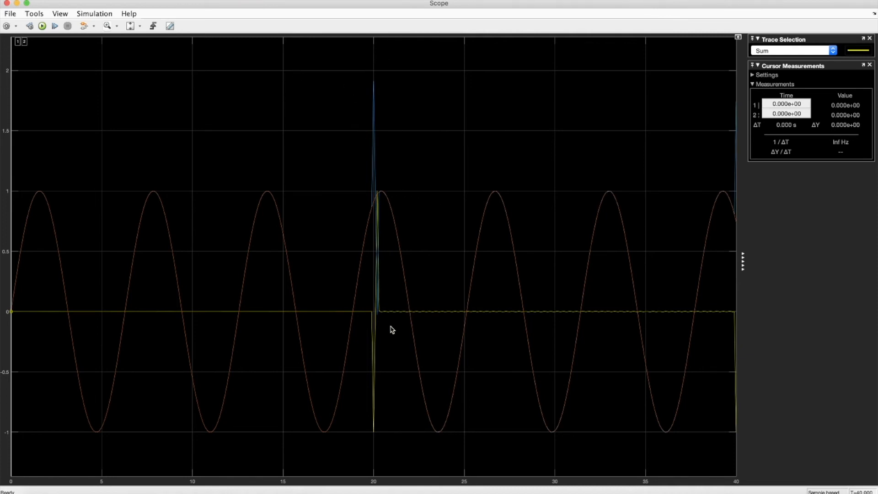
pyautogui.click(7, 4)
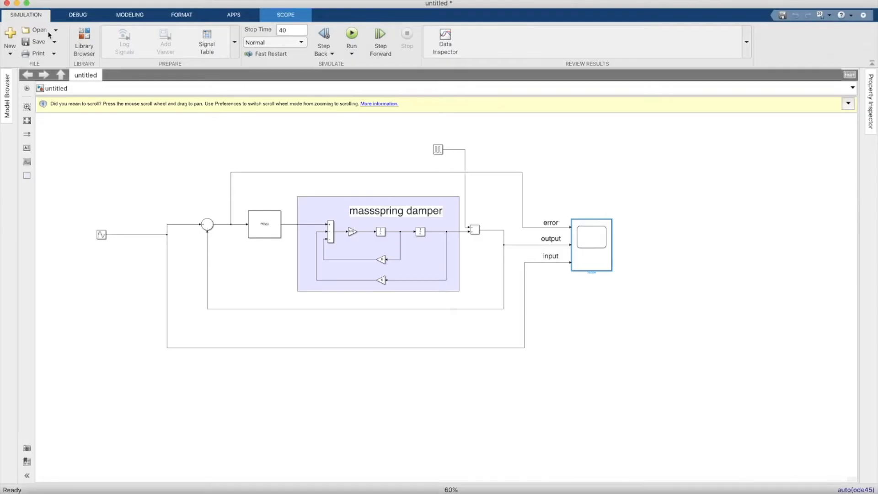
# Raise the derivative gain of the PID controller to 10000000.
pyautogui.click(269, 233)
pyautogui.doubleClick(269, 233)
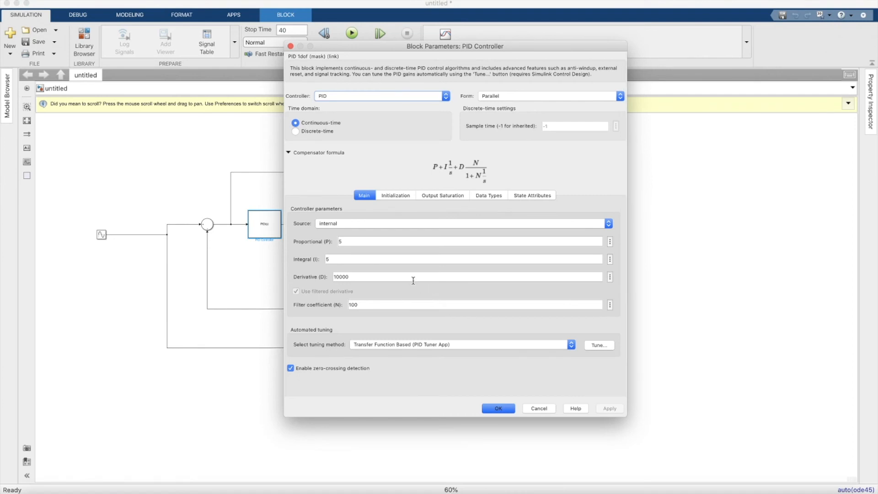
pyautogui.click(413, 277)
pyautogui.write('0000000')
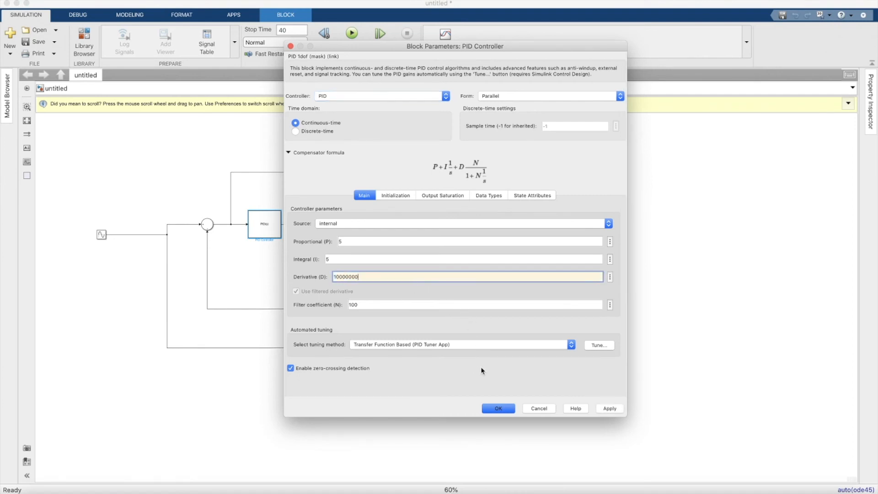
pyautogui.click(498, 408)
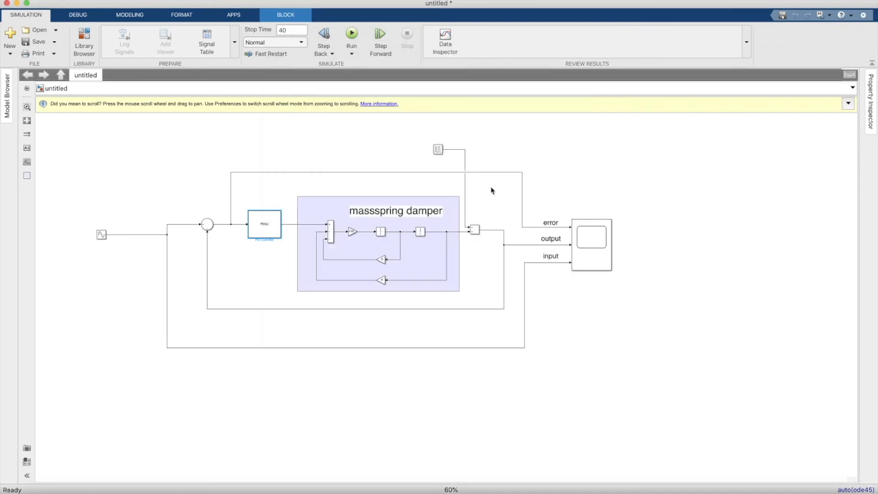
# Simulate the disturbed model with the derivative gain of 10000000 and examine the error, output and input traces in the scope.
pyautogui.click(351, 35)
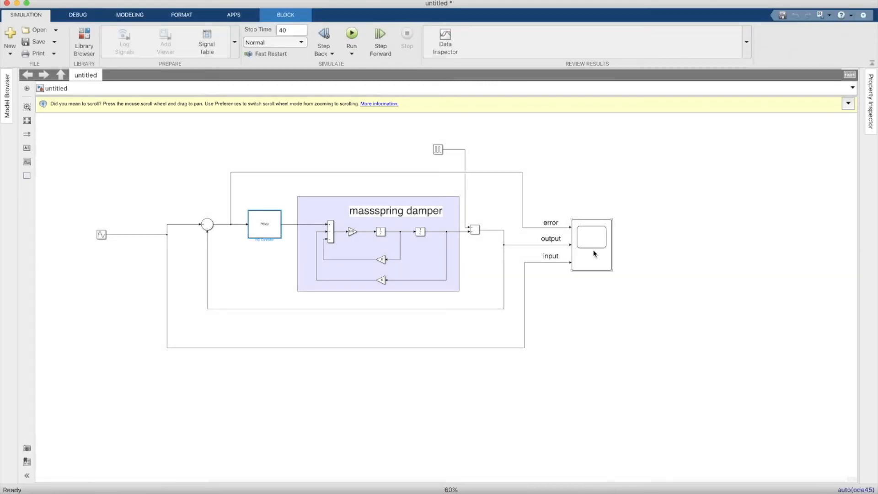
pyautogui.doubleClick(595, 253)
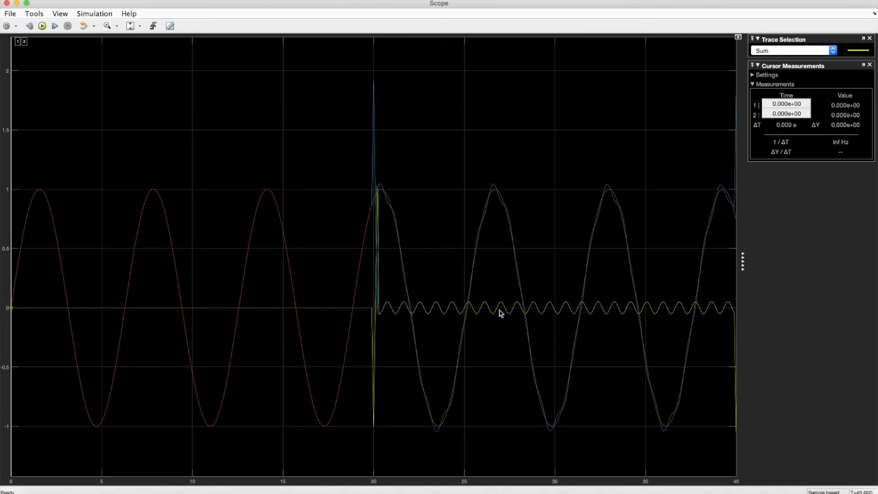
pyautogui.click(6, 3)
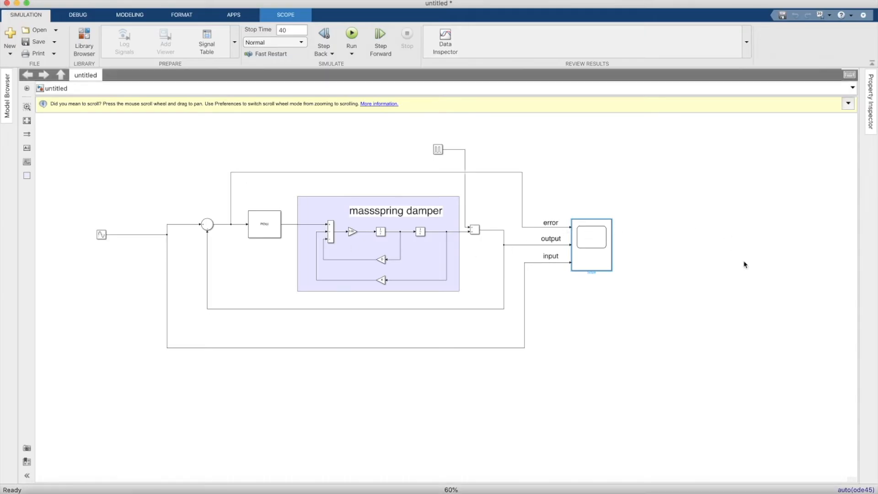
# Reduce the derivative gain of the PID controller to 10000.
pyautogui.click(267, 231)
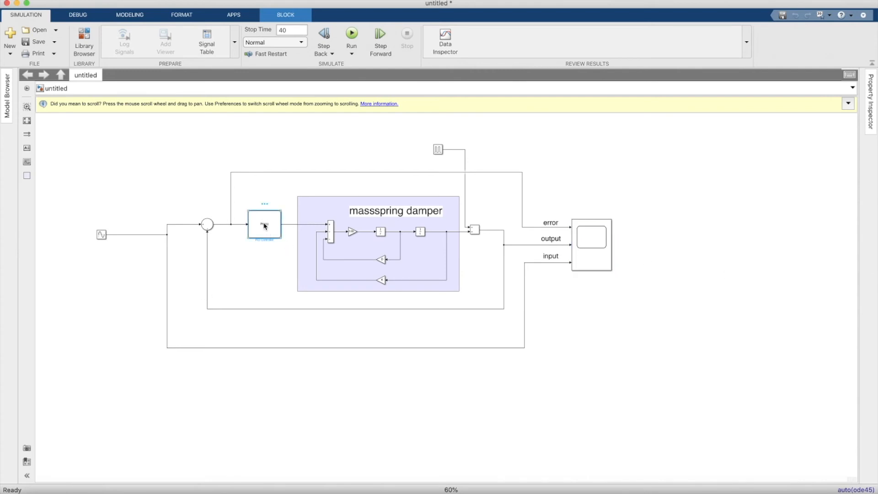
pyautogui.doubleClick(266, 226)
pyautogui.doubleClick(387, 277)
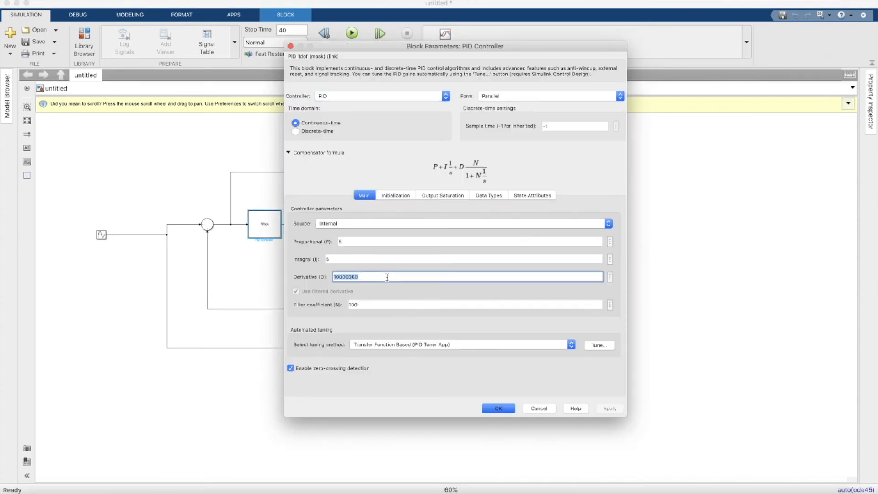
pyautogui.write('100000')
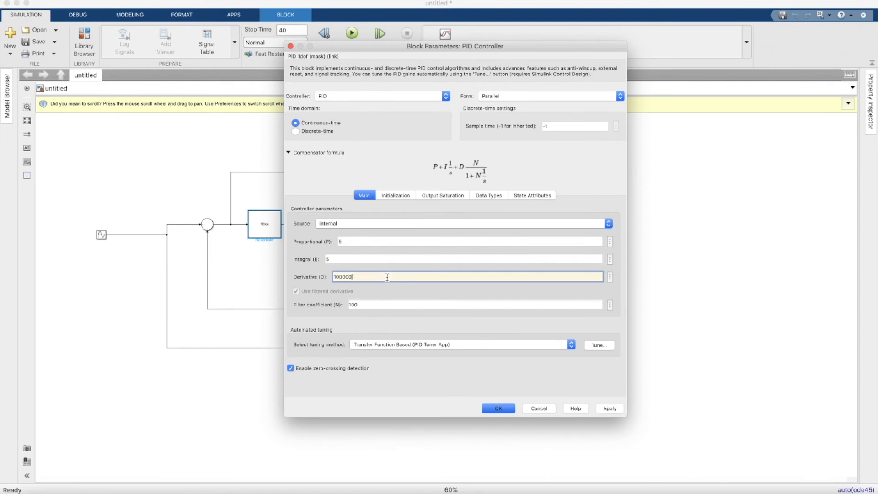
pyautogui.click(385, 289)
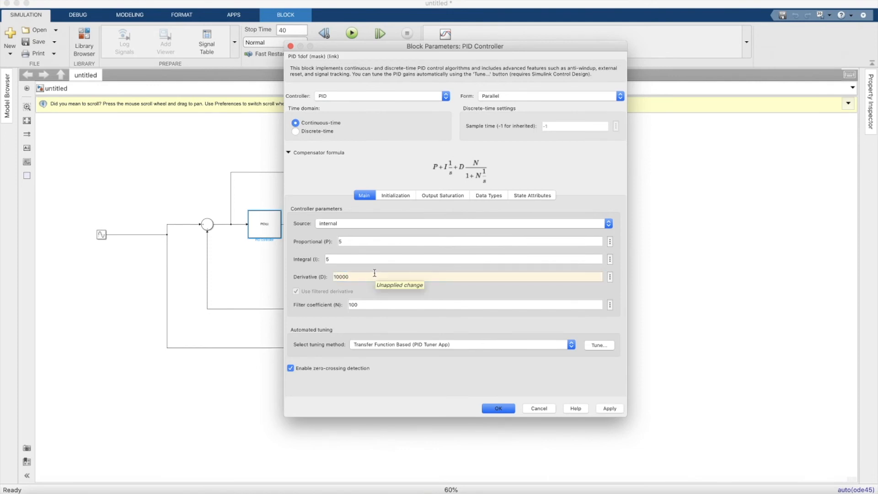
pyautogui.click(503, 409)
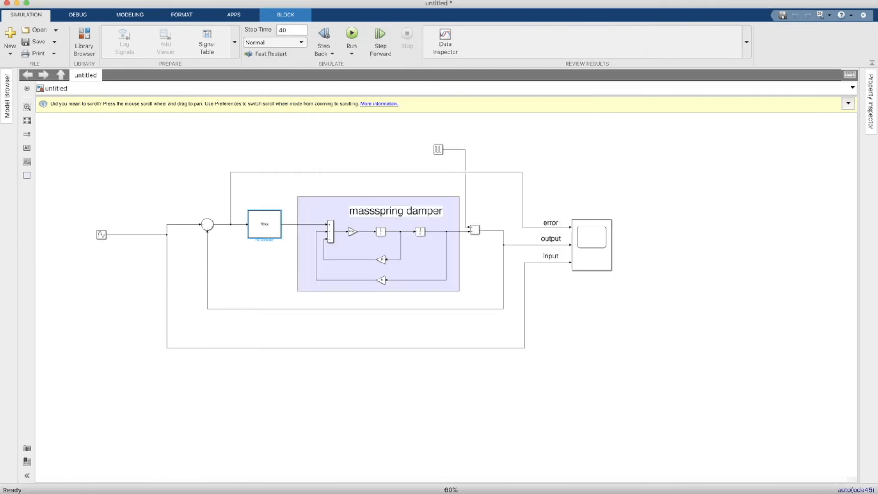
# Rerun the simulation with the derivative gain back at 10000 and check the scope traces around the pulse disturbance.
pyautogui.click(352, 37)
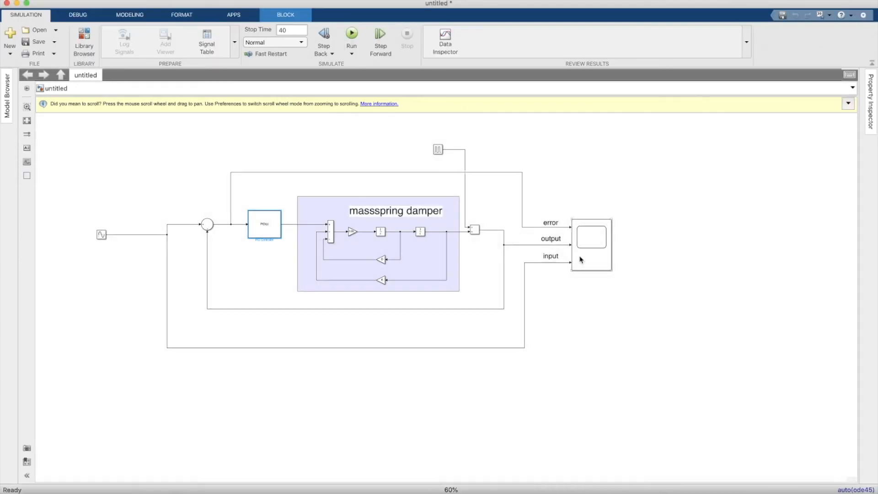
pyautogui.doubleClick(580, 260)
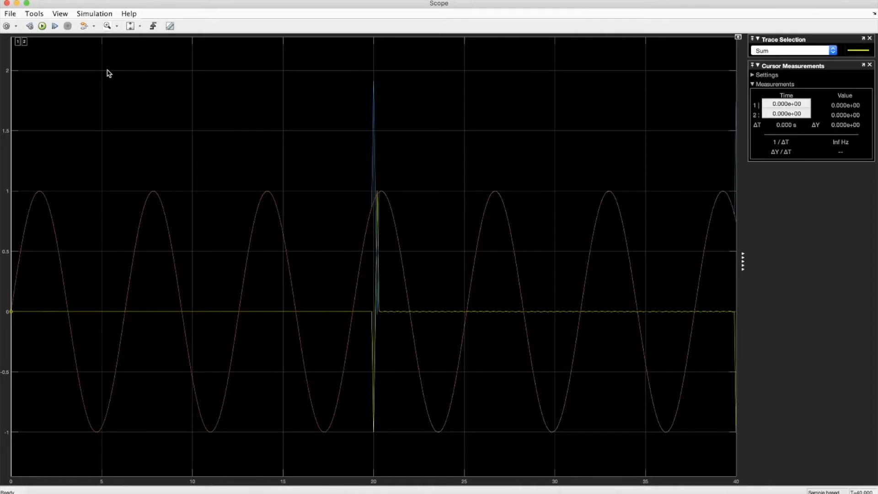
pyautogui.click(7, 3)
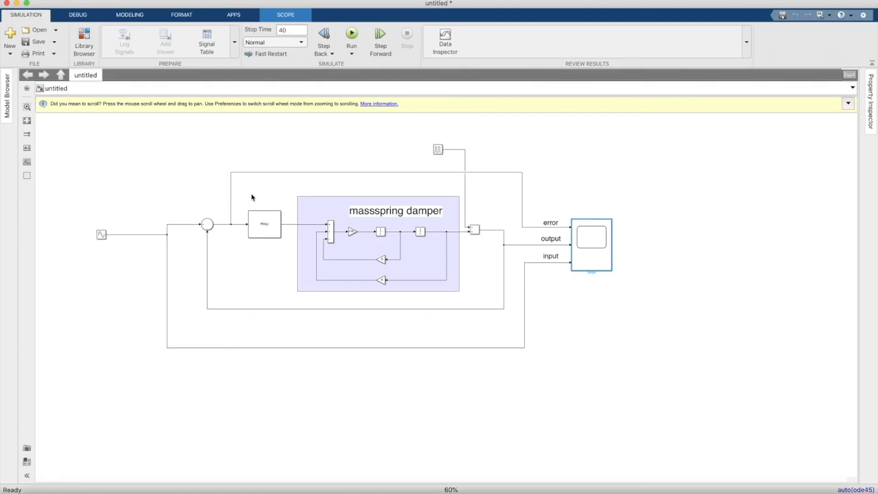
# Lower the PID controller's derivative gain to 1000, keeping the proportional and integral gains at 5.
pyautogui.doubleClick(267, 223)
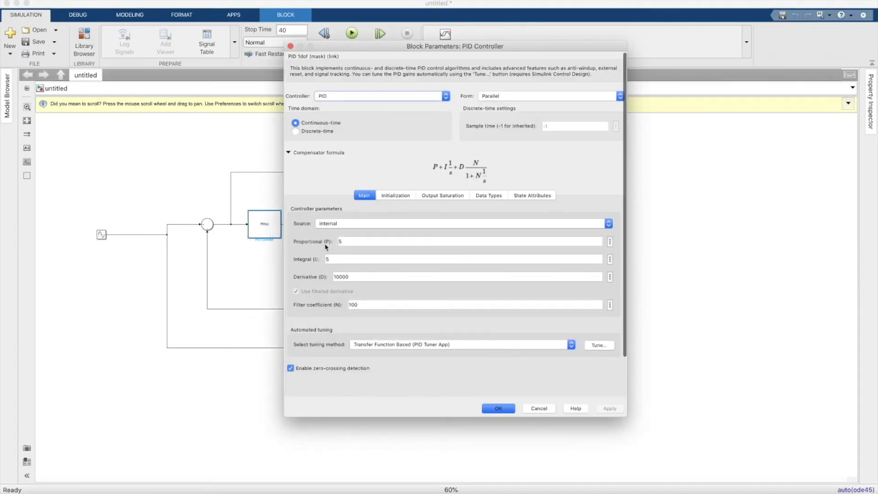
pyautogui.click(377, 278)
pyautogui.click(377, 279)
pyautogui.press('BackSpace')
pyautogui.click(364, 259)
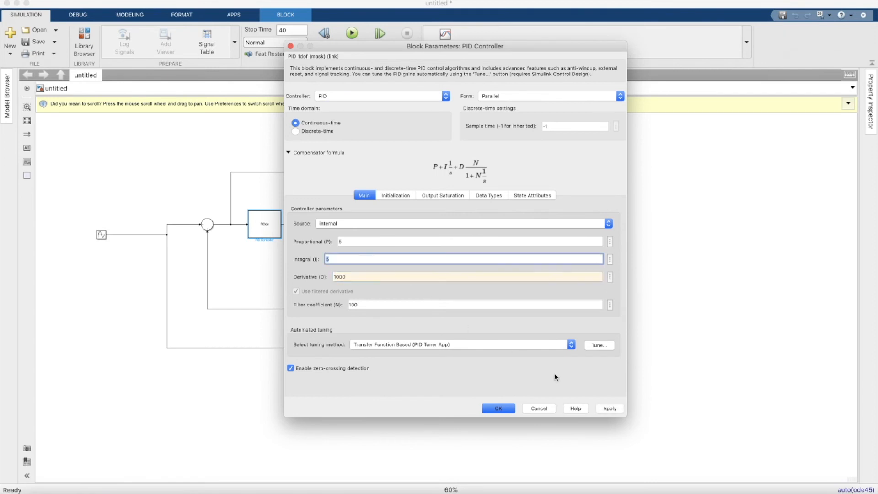
pyautogui.click(499, 408)
# Run the model with the derivative gain of 1000 and inspect how the scope output tracks the sine input.
pyautogui.click(353, 39)
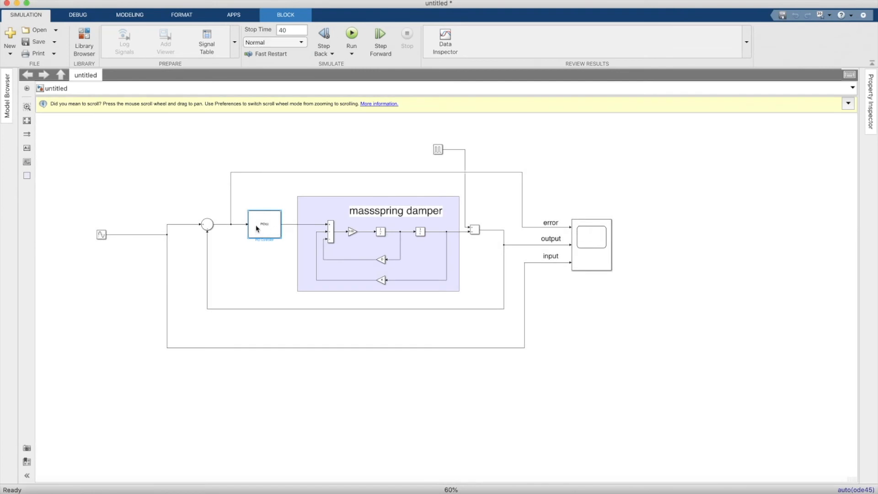
pyautogui.click(600, 250)
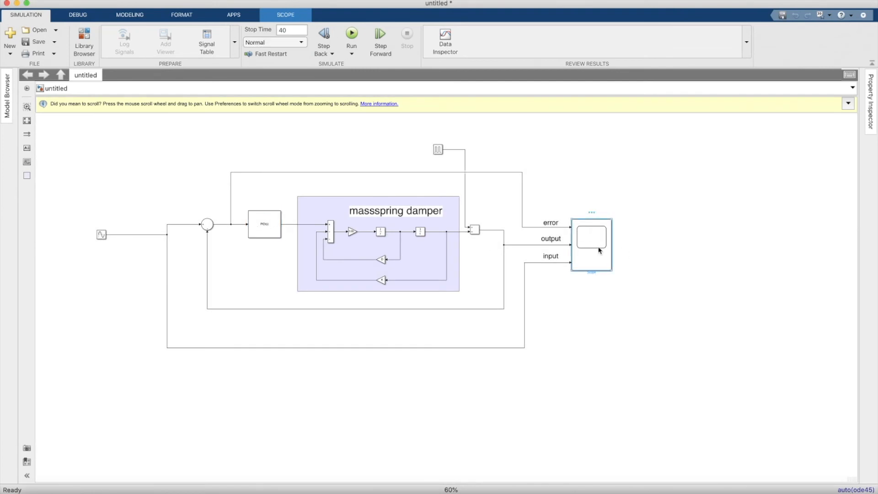
pyautogui.doubleClick(596, 243)
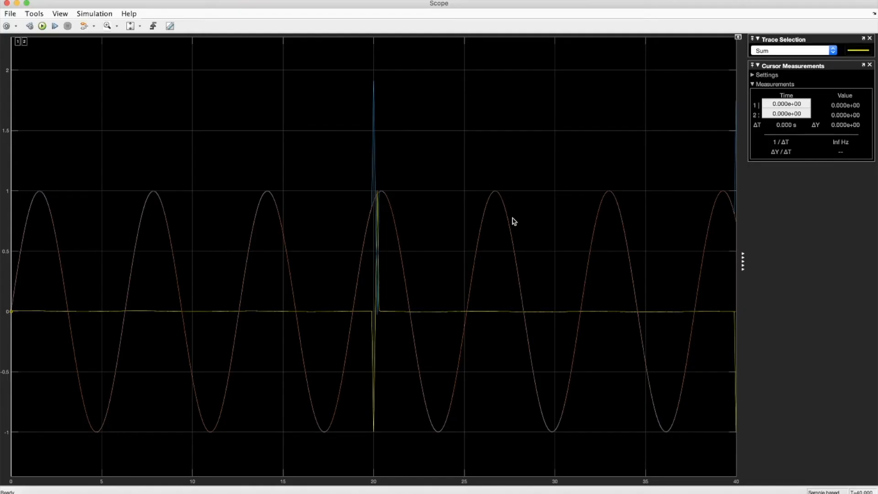
pyautogui.click(7, 4)
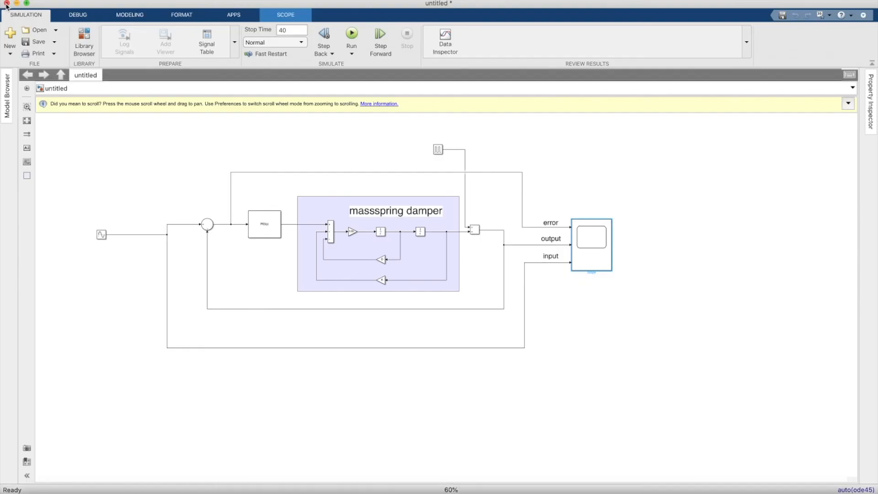
pyautogui.doubleClick(608, 263)
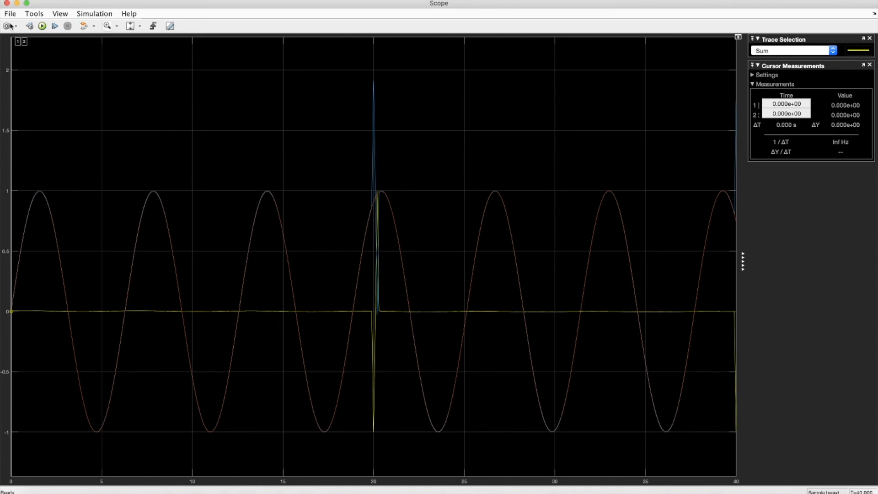
pyautogui.click(6, 3)
# Set both the proportional and integral gains of the PID controller to 500.
pyautogui.doubleClick(267, 233)
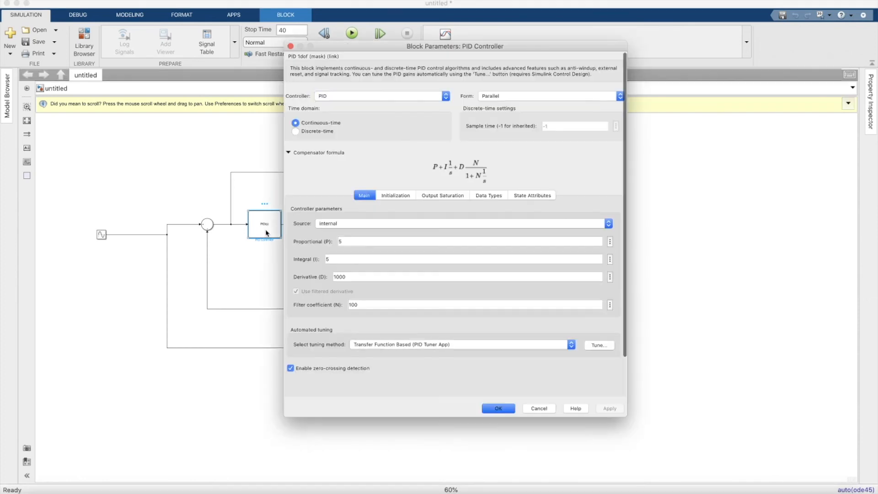
pyautogui.click(367, 258)
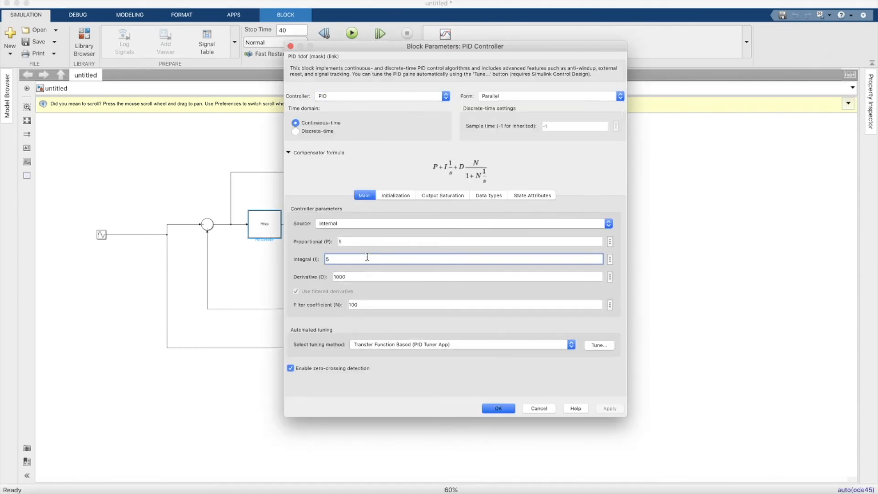
pyautogui.write('00')
pyautogui.click(356, 239)
pyautogui.write('00')
pyautogui.click(346, 274)
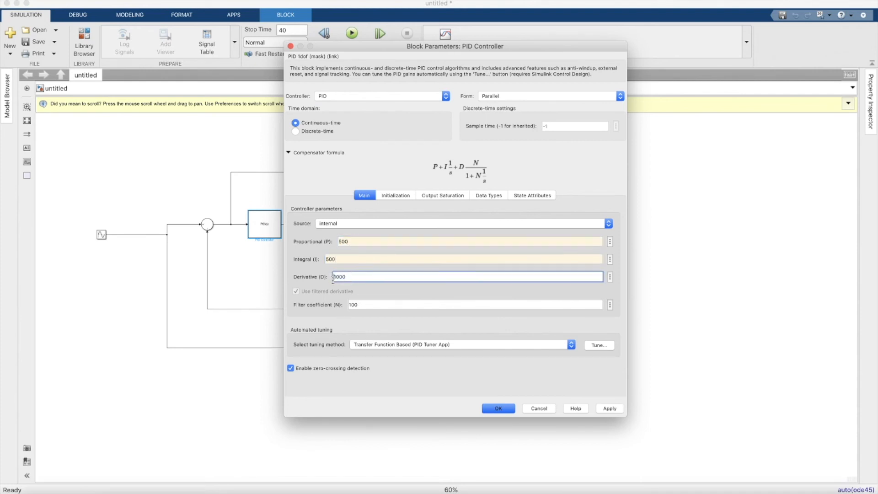
pyautogui.click(500, 410)
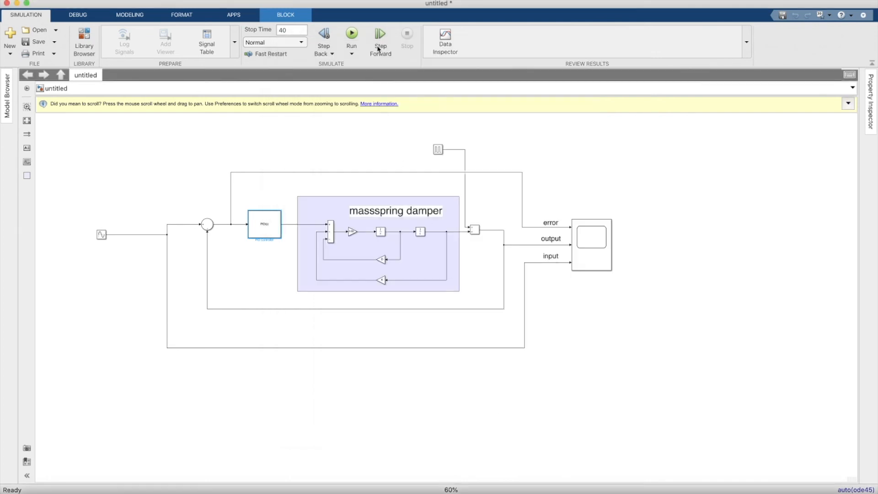
# Simulate with proportional and integral gains of 500 and examine the error trace in the scope, especially near time zero.
pyautogui.click(352, 35)
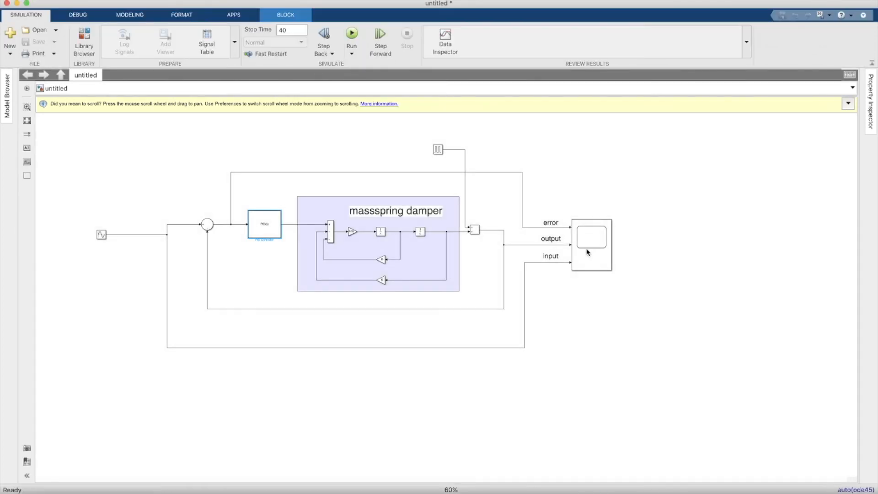
pyautogui.click(592, 256)
pyautogui.doubleClick(591, 257)
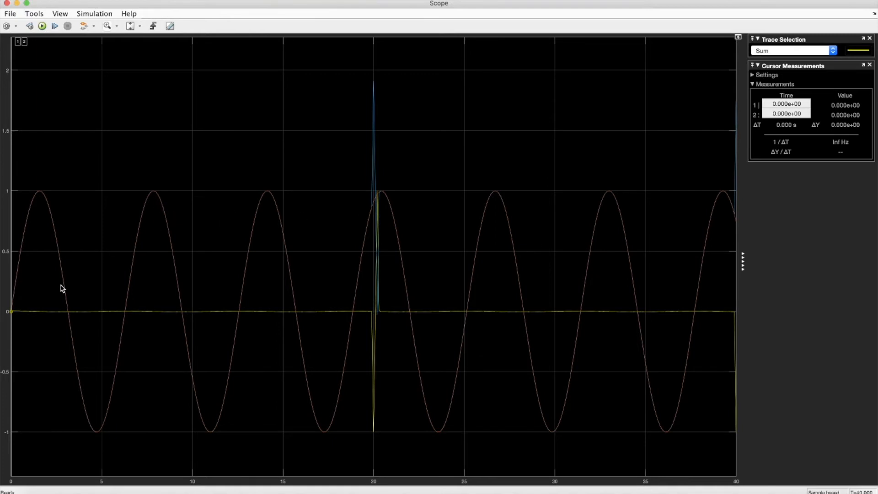
pyautogui.moveTo(12, 312); pyautogui.dragTo(10, 313)
pyautogui.click(5, 3)
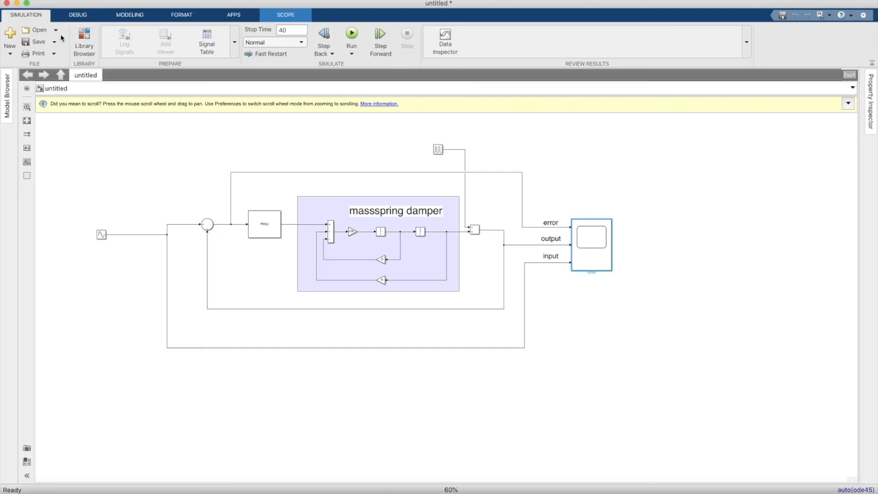
# Increase both the proportional and integral gains of the PID controller to 5000, leaving the derivative gain at 1000.
pyautogui.click(258, 225)
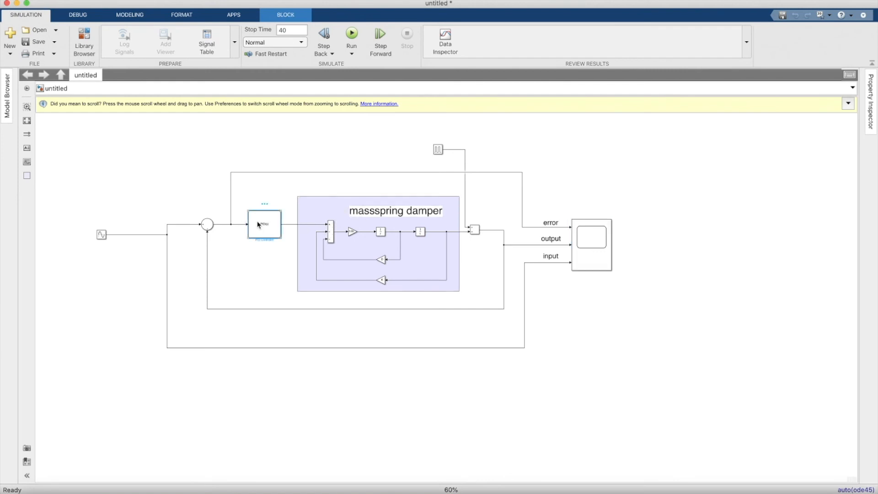
pyautogui.doubleClick(259, 225)
pyautogui.doubleClick(368, 259)
pyautogui.write('5000')
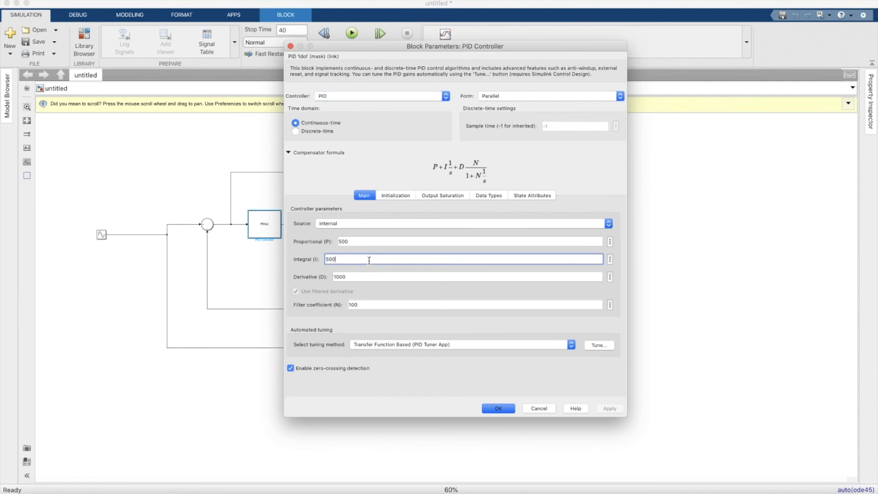
pyautogui.doubleClick(370, 238)
pyautogui.write('0')
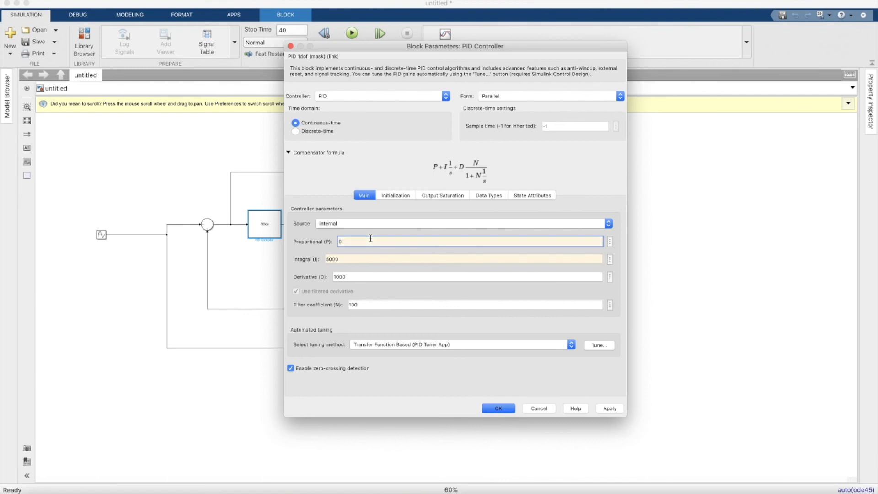
pyautogui.write('00')
pyautogui.click(334, 276)
pyautogui.moveTo(333, 277); pyautogui.dragTo(354, 276)
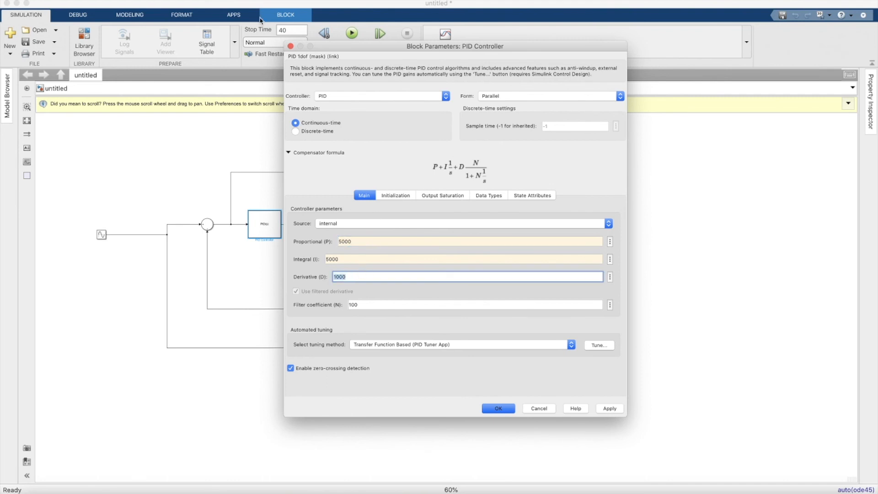
pyautogui.click(506, 408)
# Rerun the simulation with proportional and integral gains of 5000 and review the disturbed response in the scope.
pyautogui.click(348, 44)
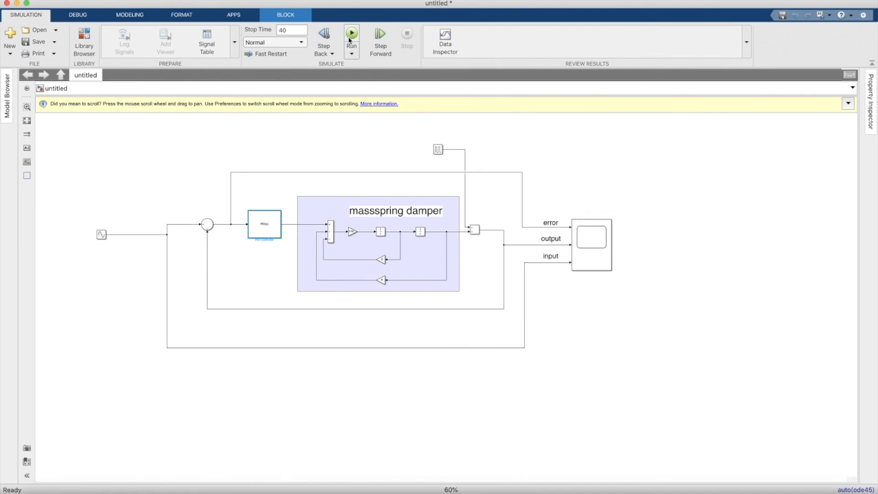
pyautogui.click(601, 267)
pyautogui.doubleClick(601, 266)
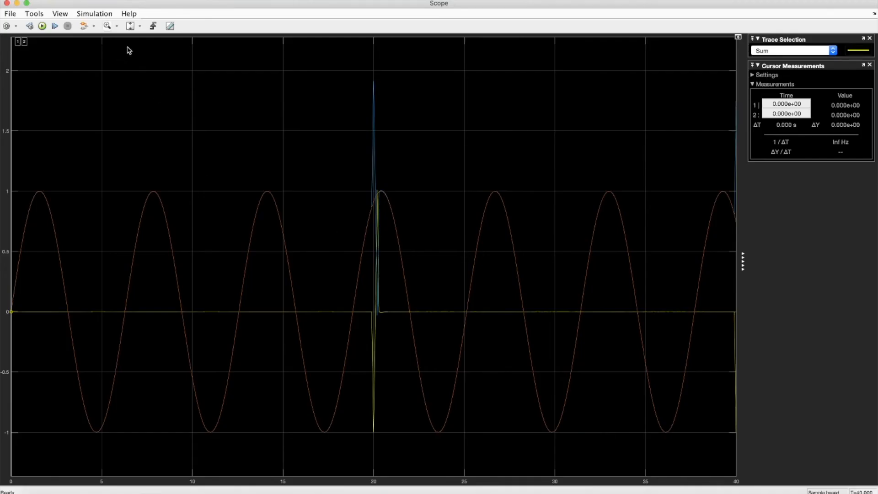
pyautogui.click(6, 3)
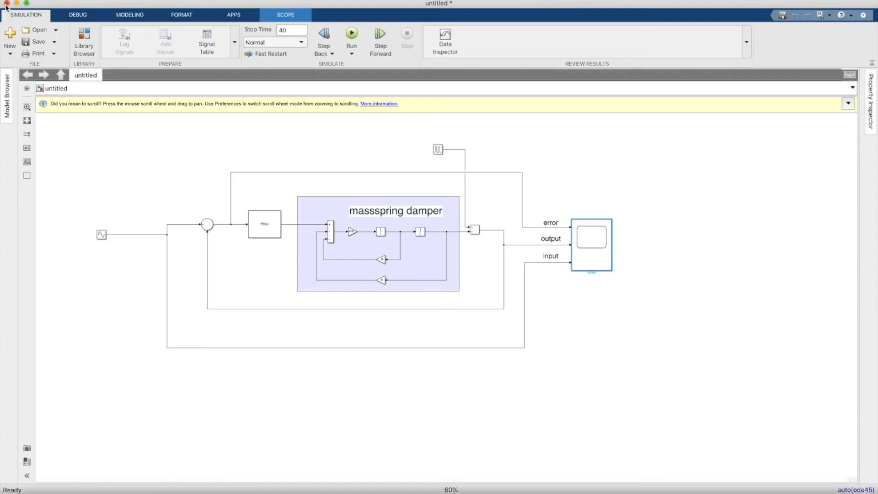
# Set the PID controller's proportional and integral gains to 1, with a derivative gain of 1000.
pyautogui.click(265, 234)
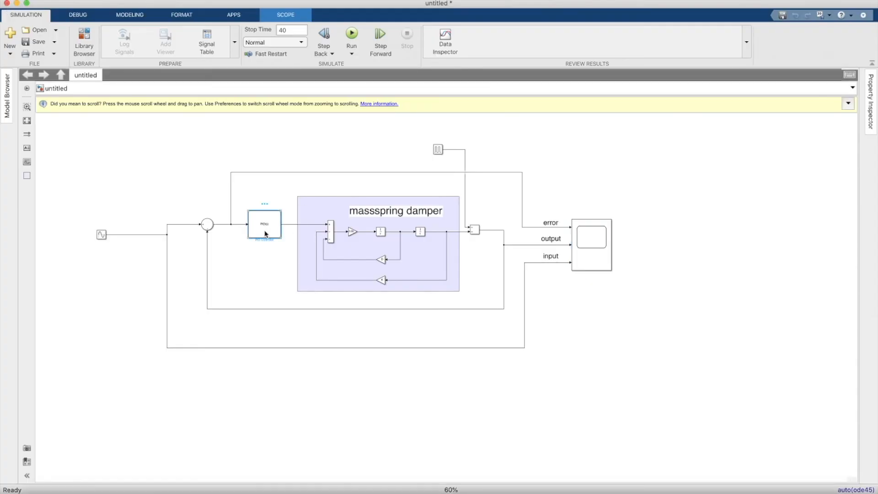
pyautogui.doubleClick(266, 231)
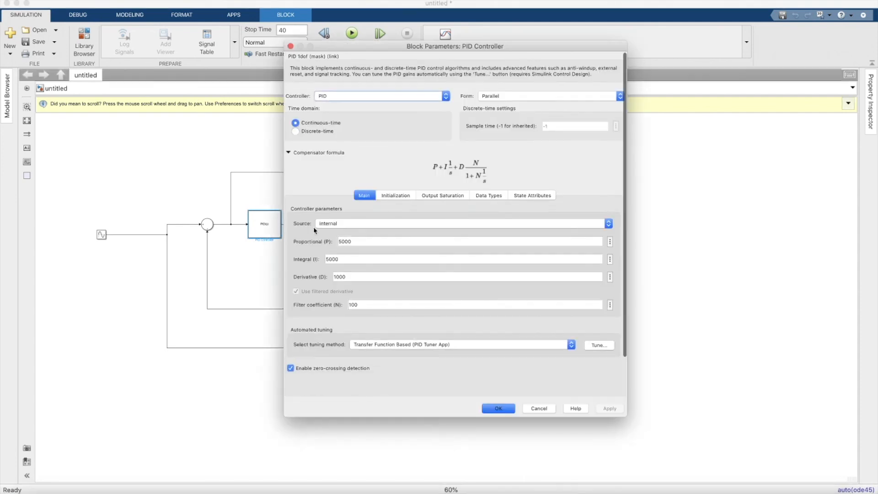
pyautogui.doubleClick(361, 242)
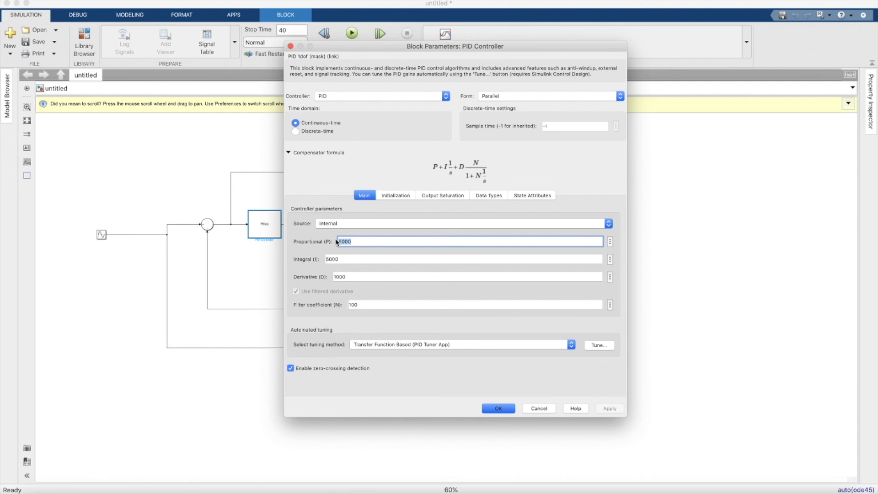
pyautogui.write('1')
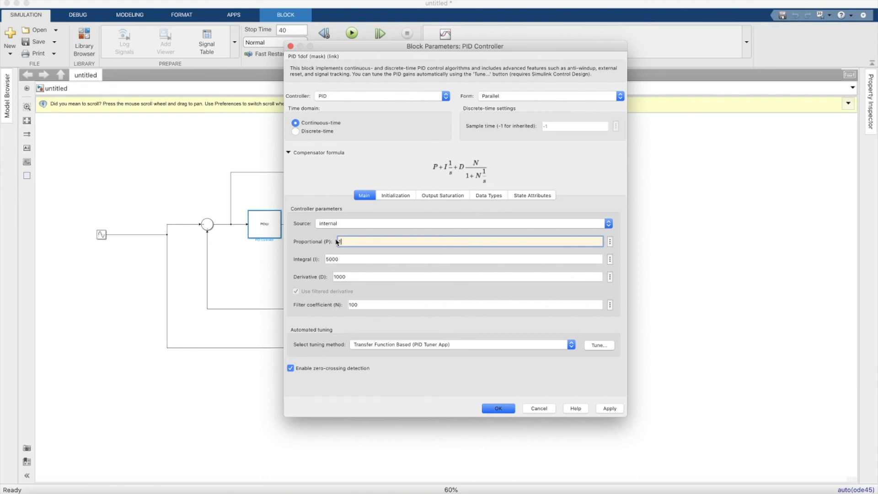
pyautogui.doubleClick(348, 257)
pyautogui.write('1')
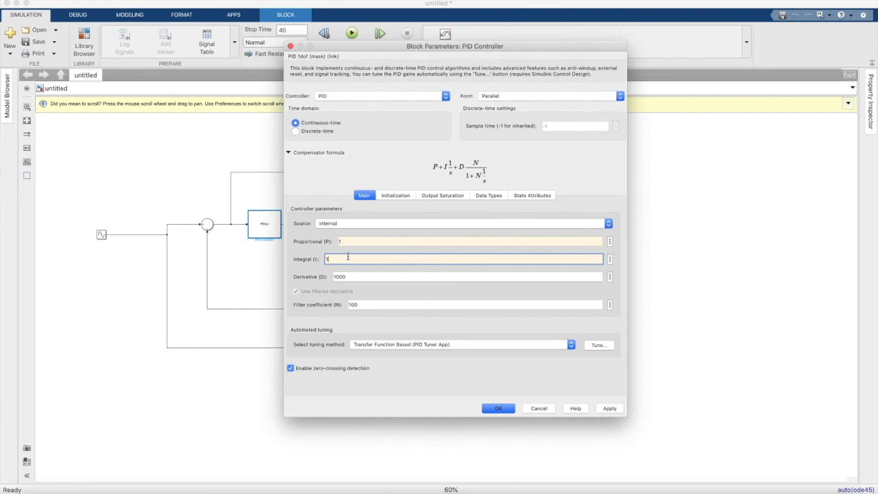
pyautogui.doubleClick(363, 278)
pyautogui.click(364, 277)
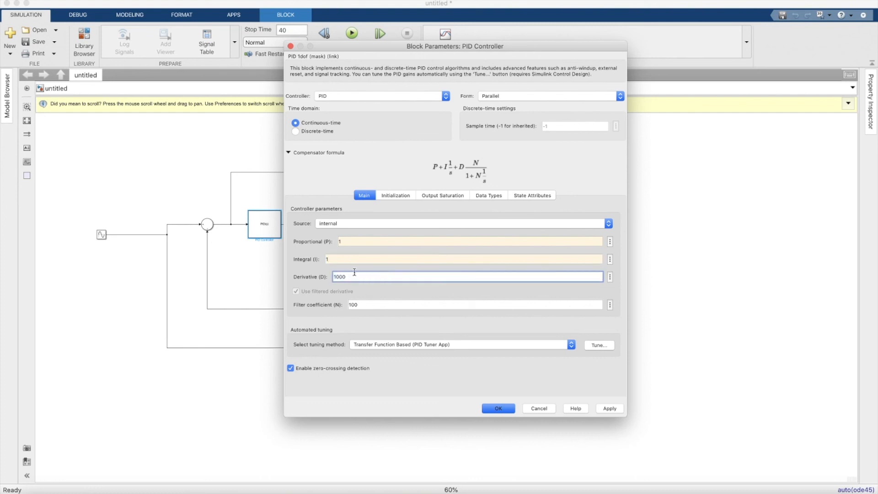
pyautogui.press('BackSpace')
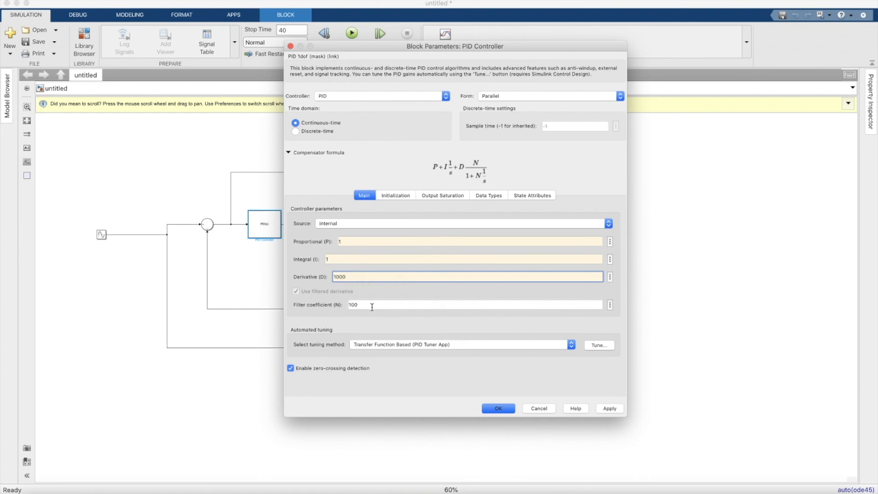
pyautogui.click(339, 242)
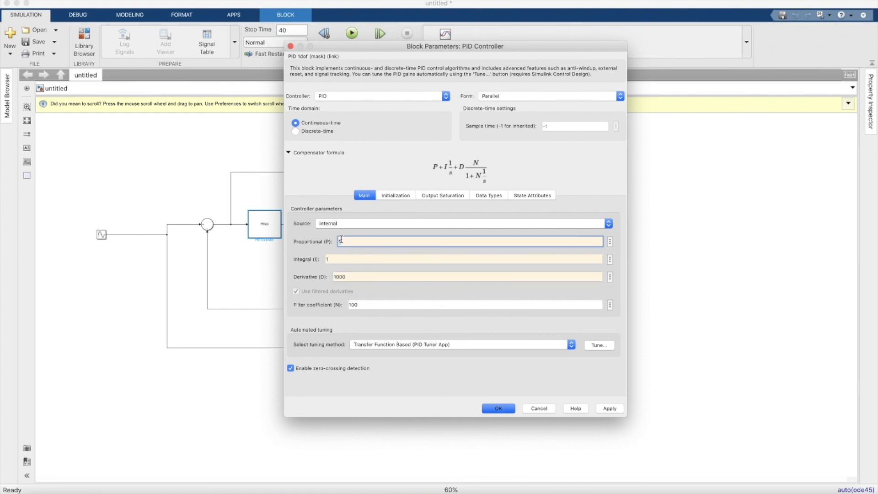
pyautogui.doubleClick(371, 279)
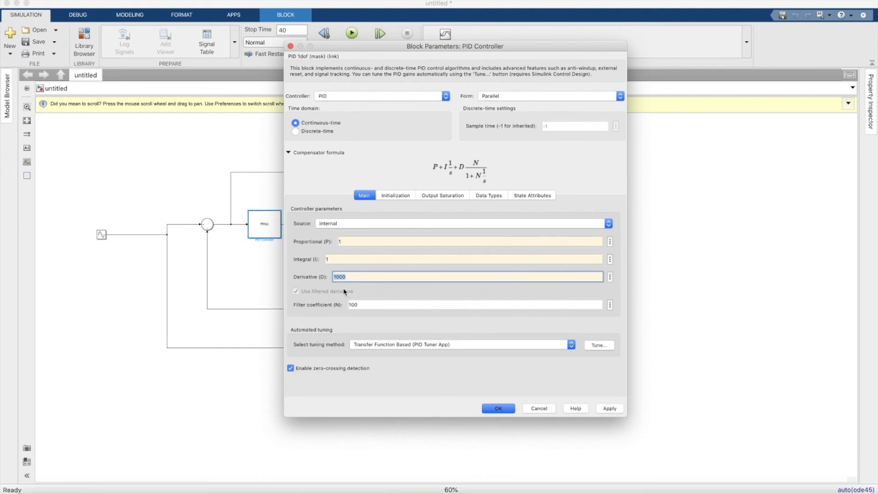
pyautogui.click(498, 409)
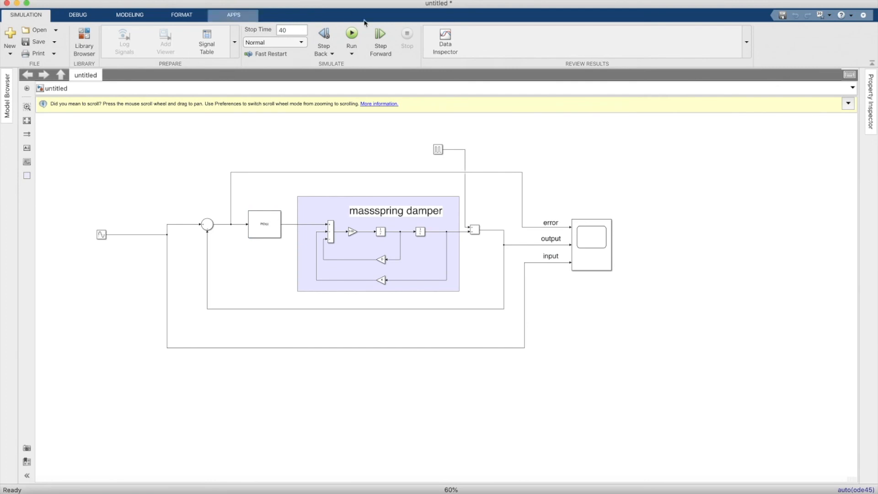
# Rerun the simulation with proportional and integral gains of 1 and review the error, output and input traces in the scope.
pyautogui.click(352, 35)
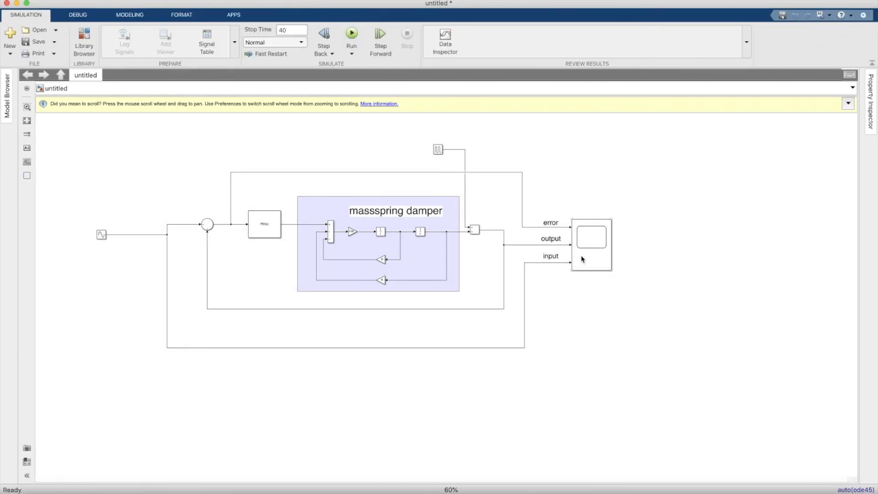
pyautogui.doubleClick(583, 259)
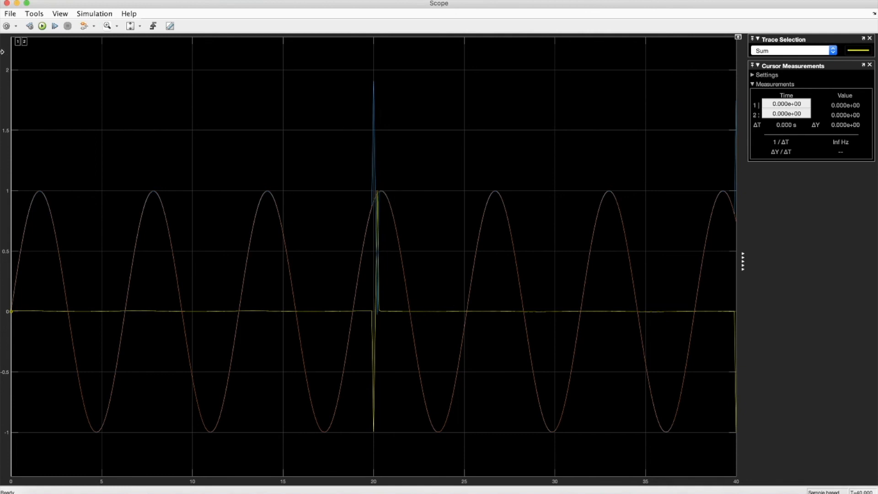
pyautogui.click(7, 3)
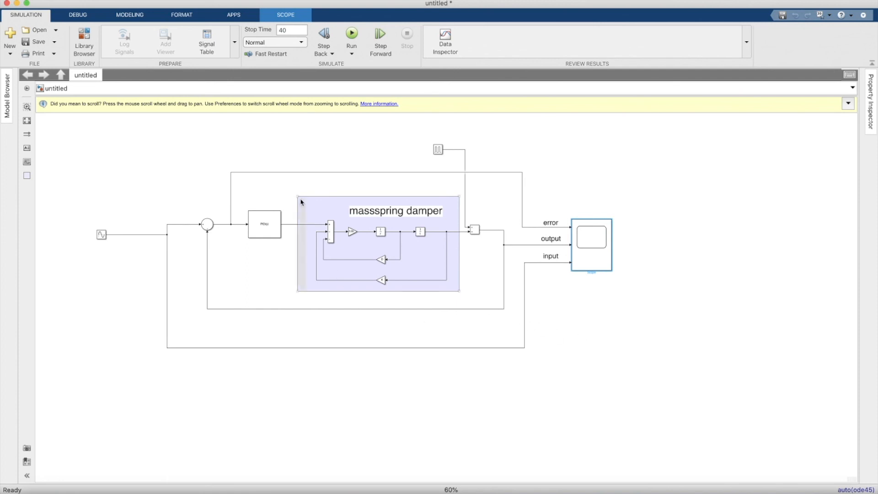
pyautogui.moveTo(284, 169); pyautogui.dragTo(332, 145)
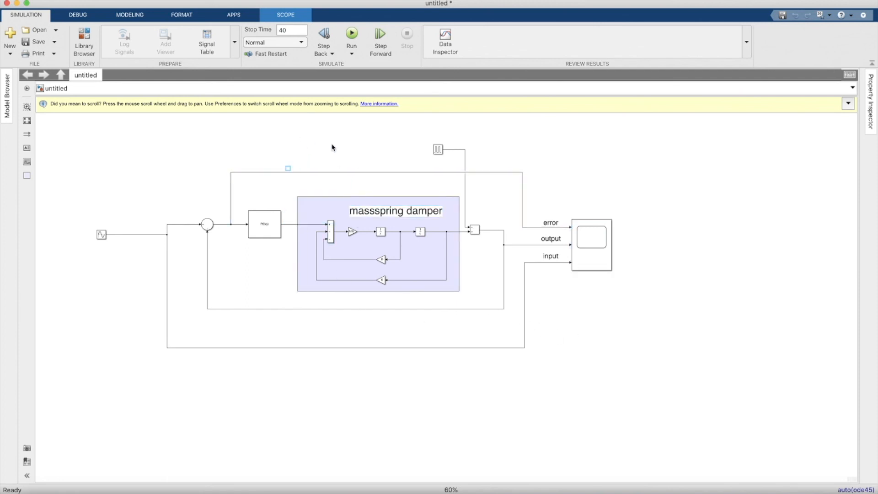